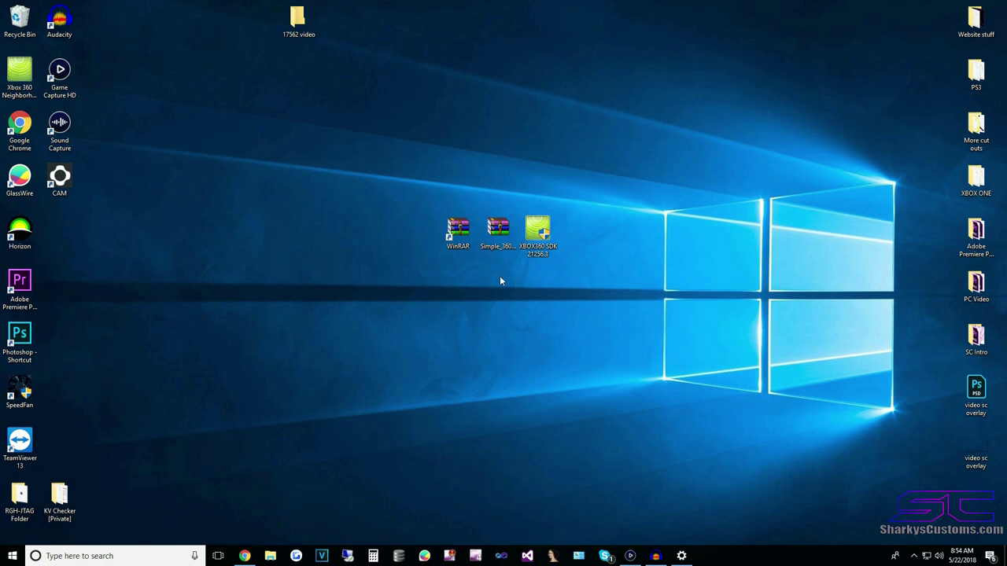
# Step: Open the Simple_360_NAND_Flasher_v1.2.rar archive in WinRAR to look inside, then close it
pyautogui.click(463, 243)
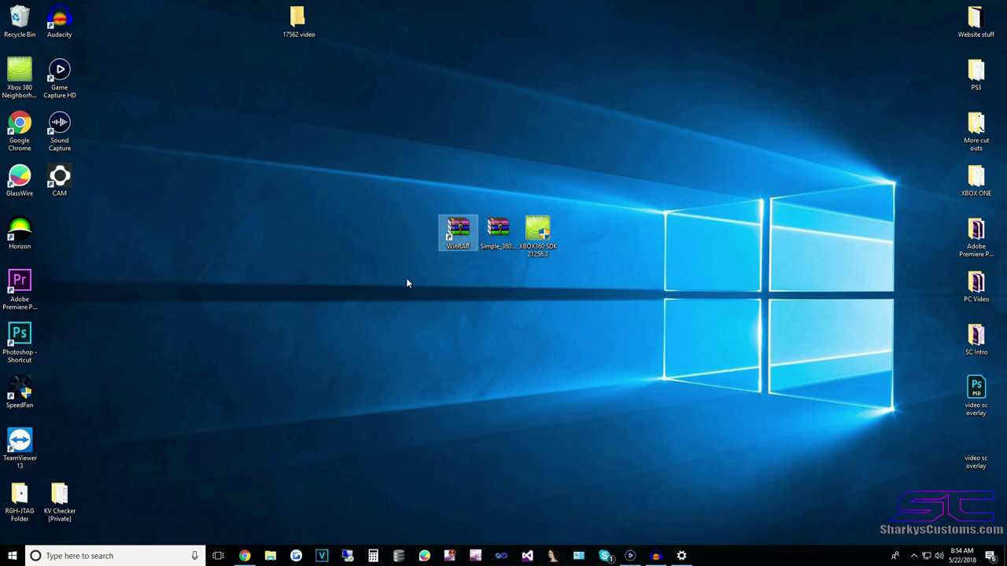
pyautogui.doubleClick(498, 232)
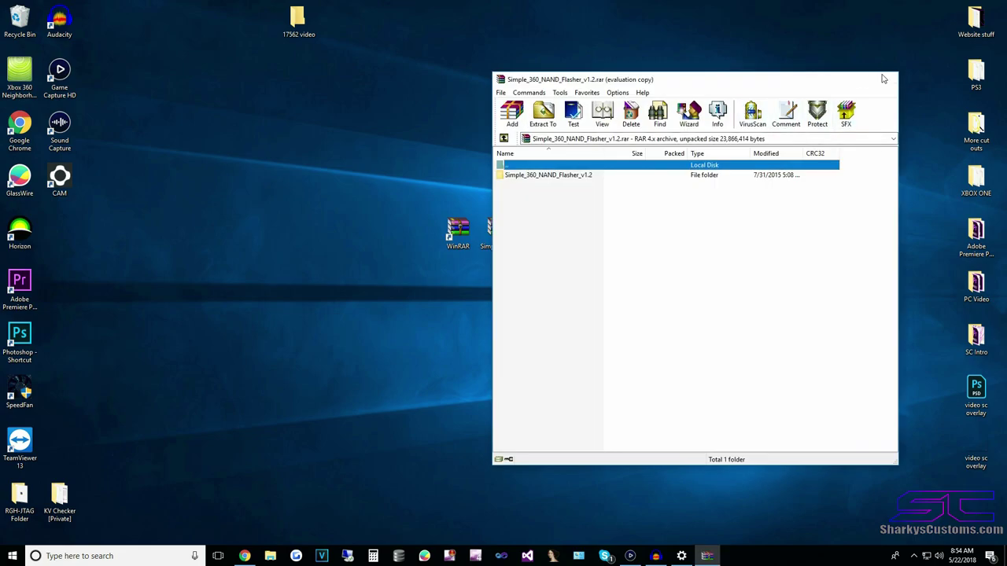
pyautogui.click(880, 83)
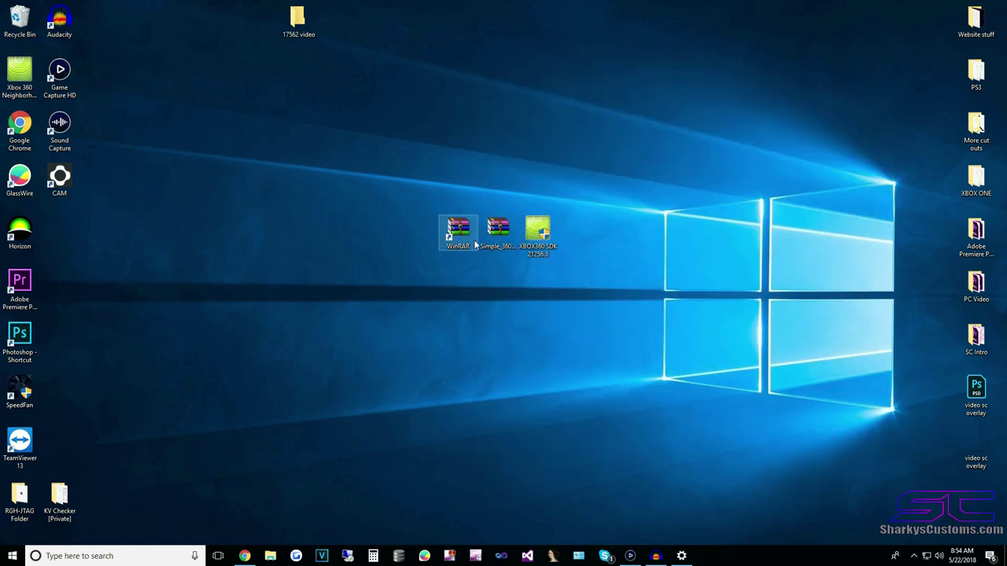
# Step: On the rarlab page, highlight the WinRAR 5.50 x86 and x64 downloads, then minimize Chrome
pyautogui.click(244, 556)
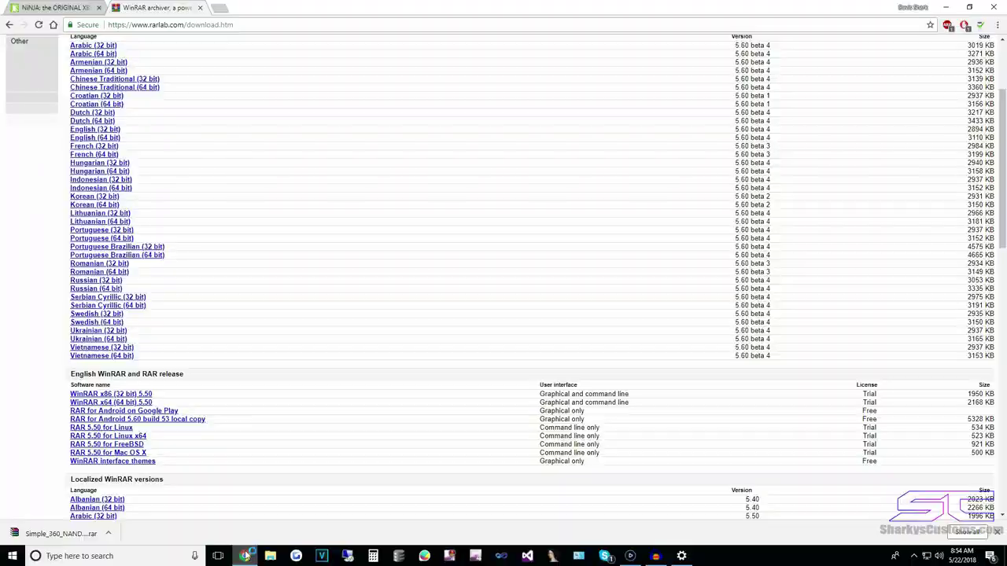
pyautogui.scroll(-1, 192, 180)
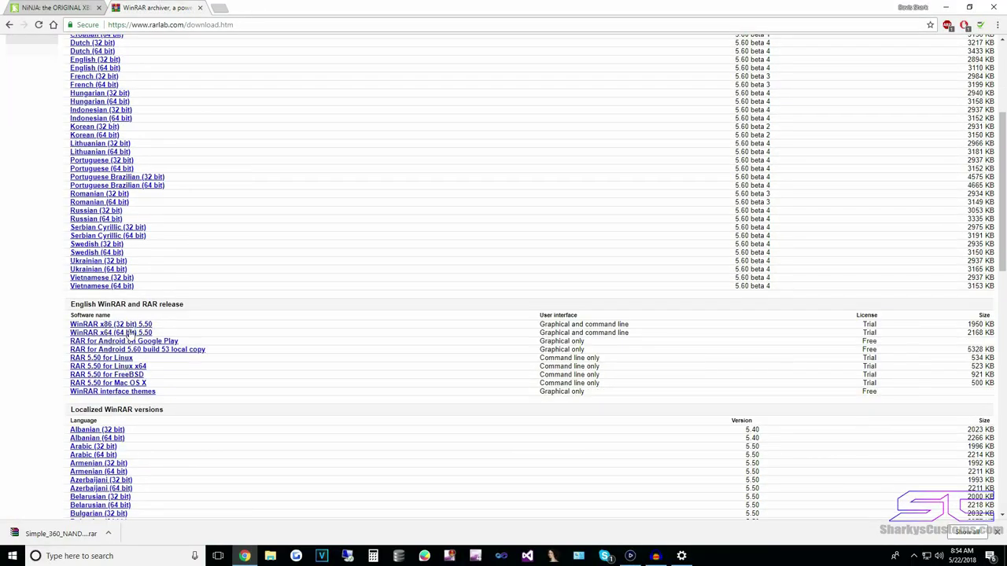
pyautogui.moveTo(70, 324); pyautogui.dragTo(155, 332)
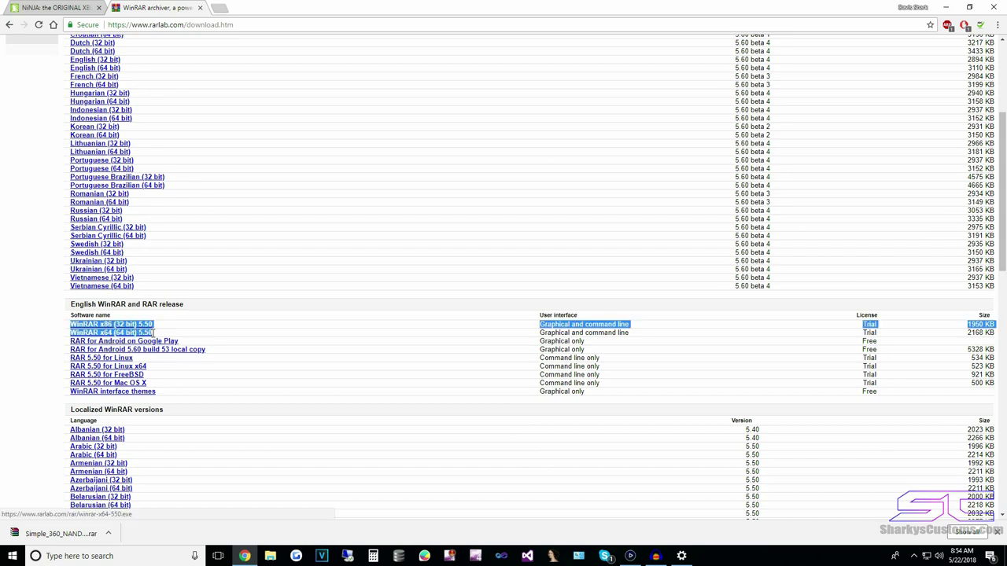
pyautogui.click(64, 329)
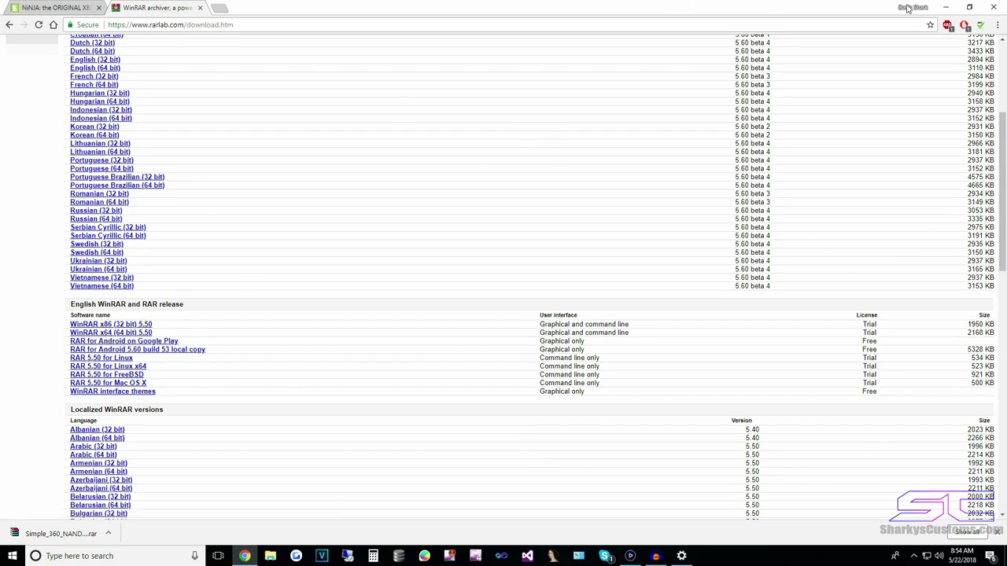
pyautogui.click(946, 7)
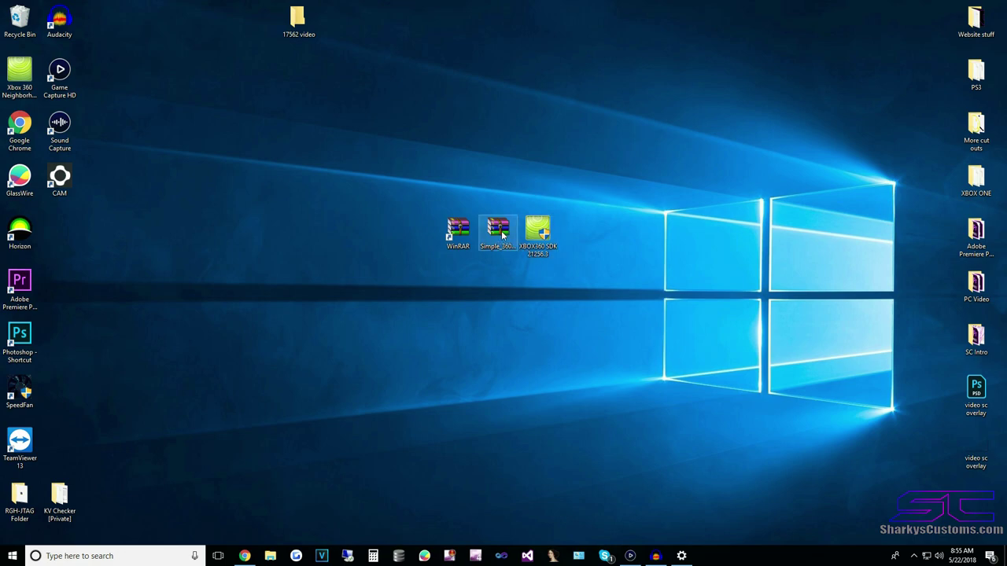
# Step: Drag the Xbox 360 Neighborhood shortcut from the left column to beside the WinRAR icon
pyautogui.click(501, 261)
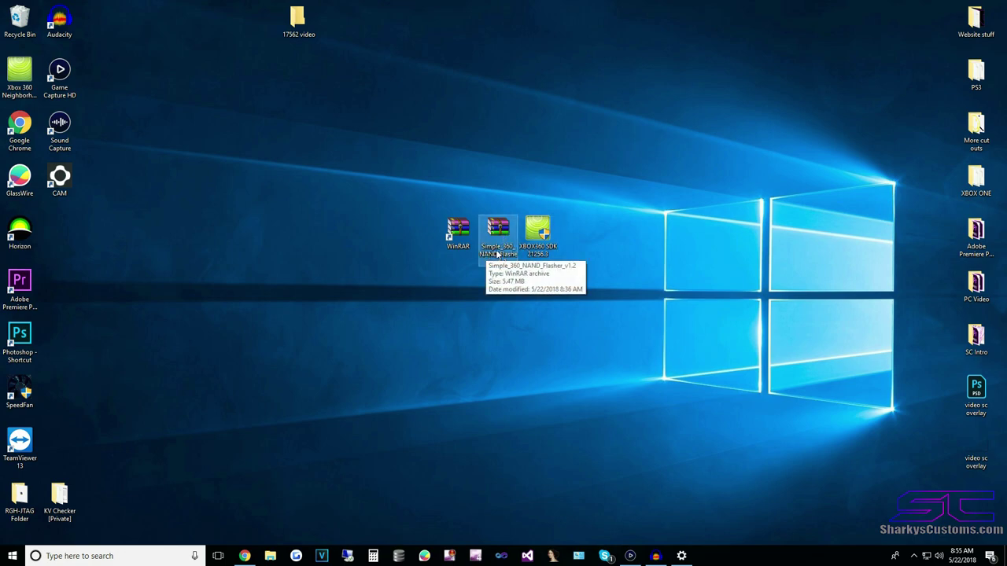
pyautogui.click(494, 276)
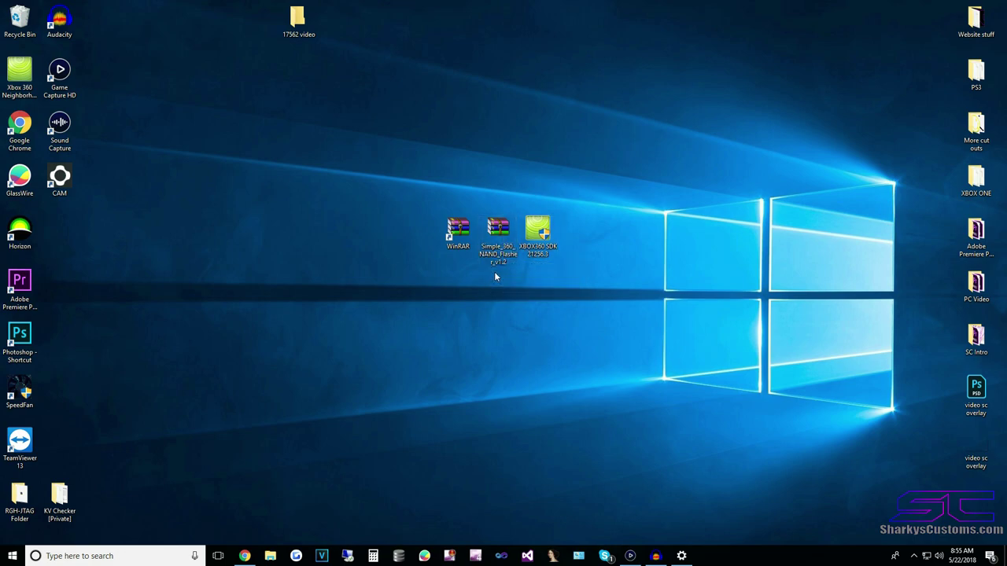
pyautogui.click(537, 236)
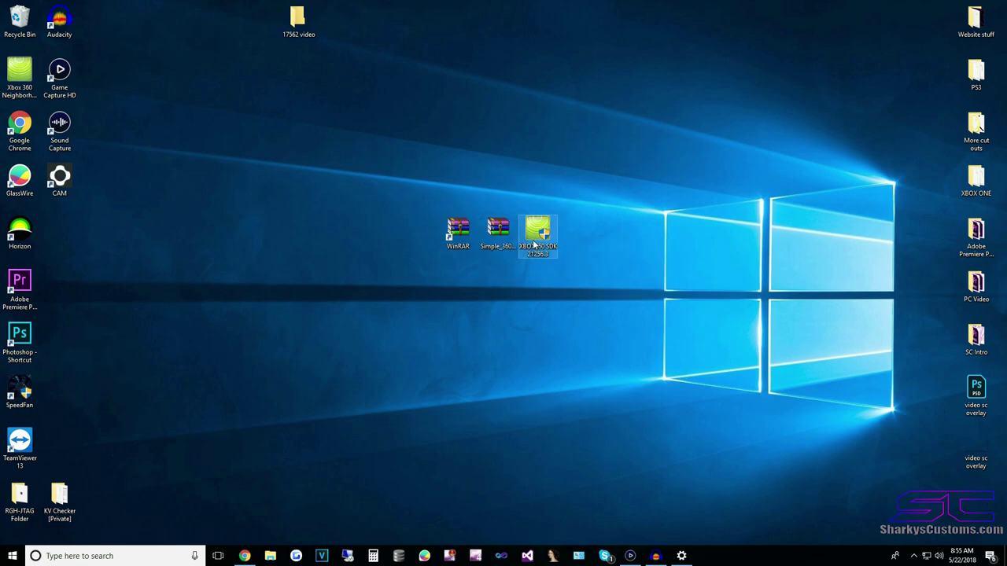
pyautogui.click(499, 236)
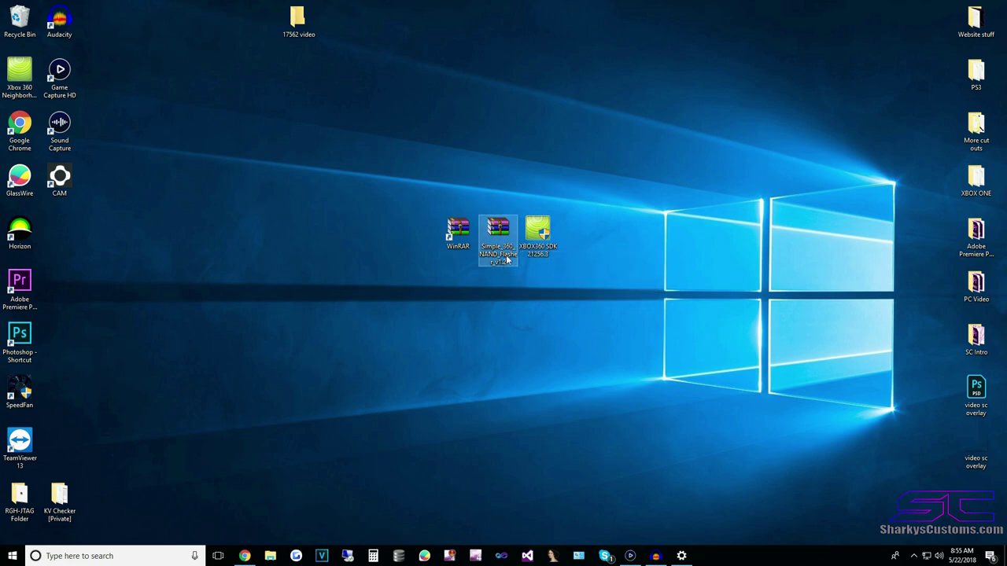
pyautogui.click(533, 241)
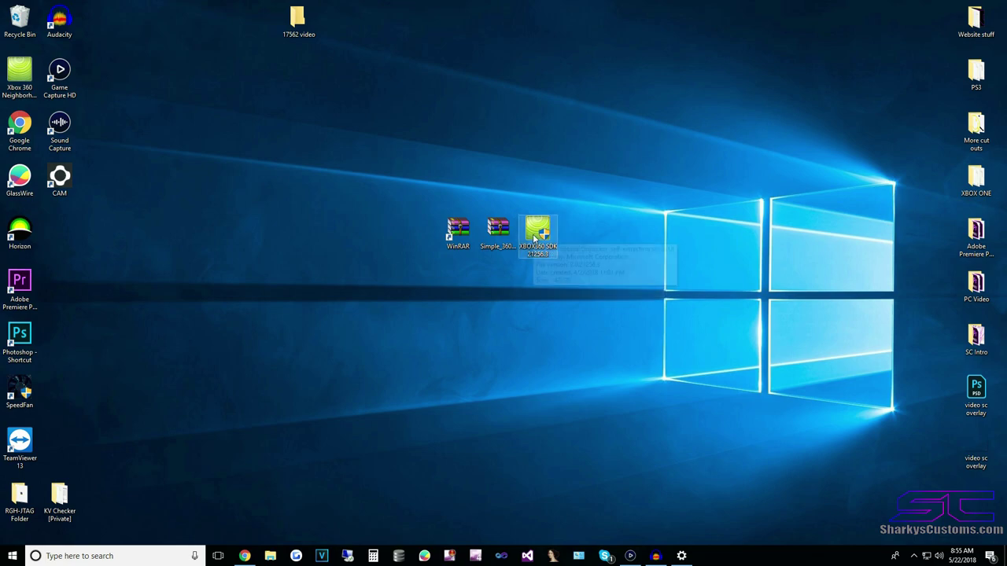
pyautogui.click(16, 89)
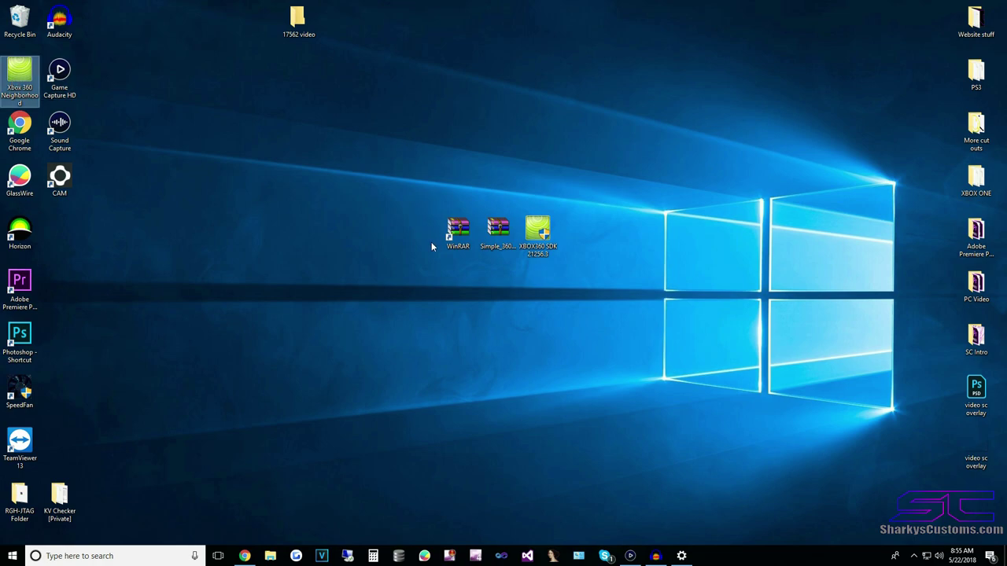
pyautogui.click(495, 268)
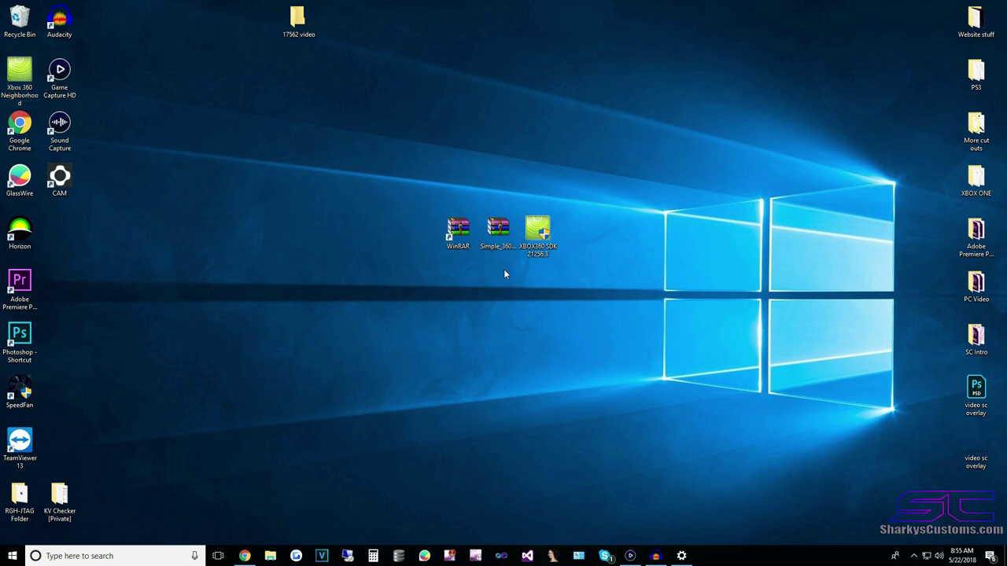
pyautogui.click(541, 236)
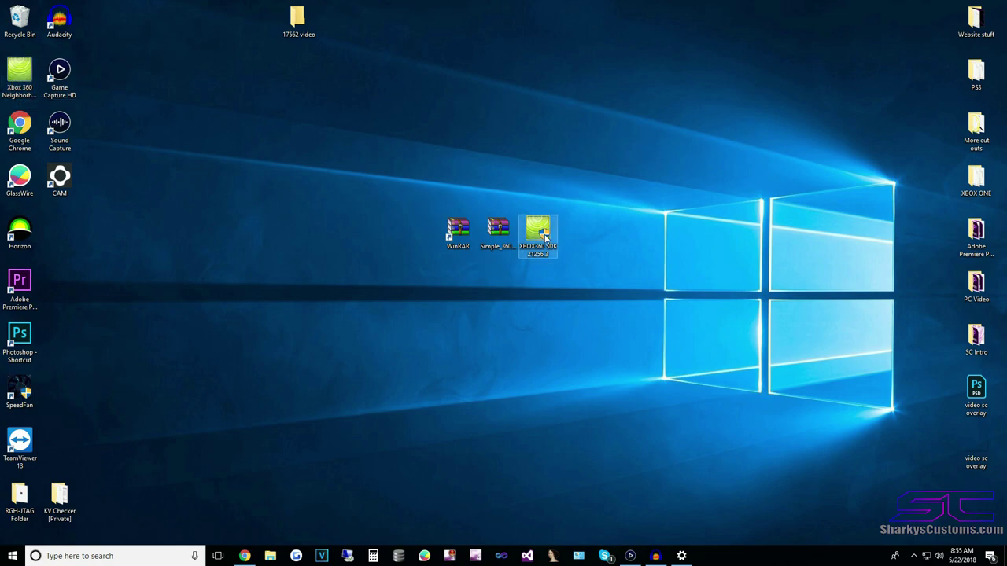
pyautogui.moveTo(20, 75); pyautogui.dragTo(417, 242)
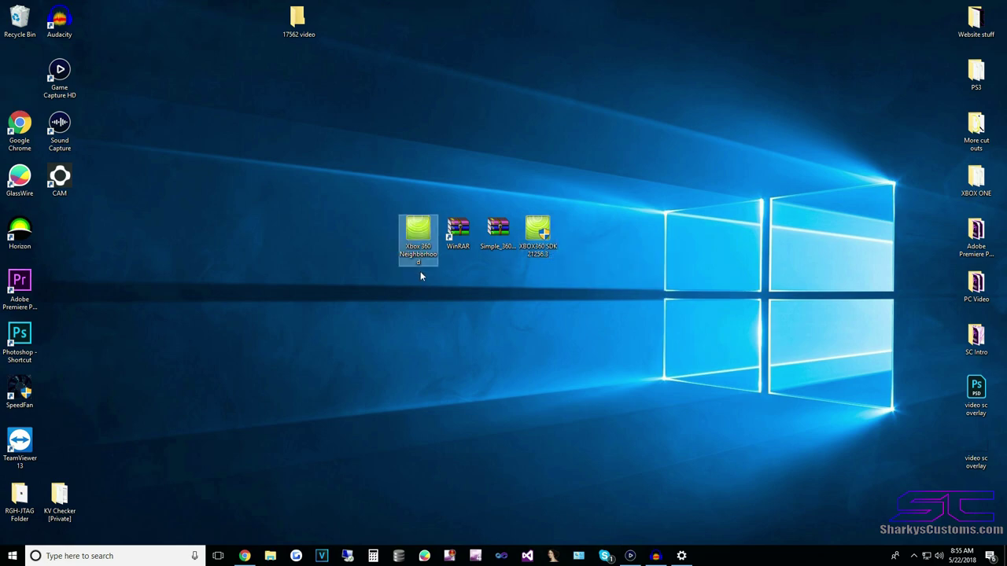
# Step: Open Xbox 360 Neighborhood and delete the existing JTAG console
pyautogui.doubleClick(418, 238)
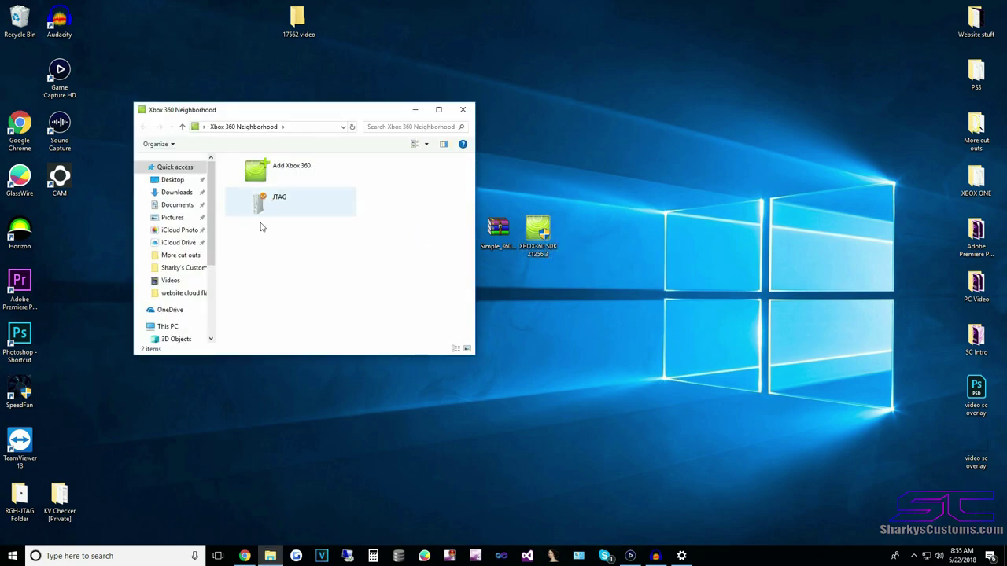
pyautogui.rightClick(282, 200)
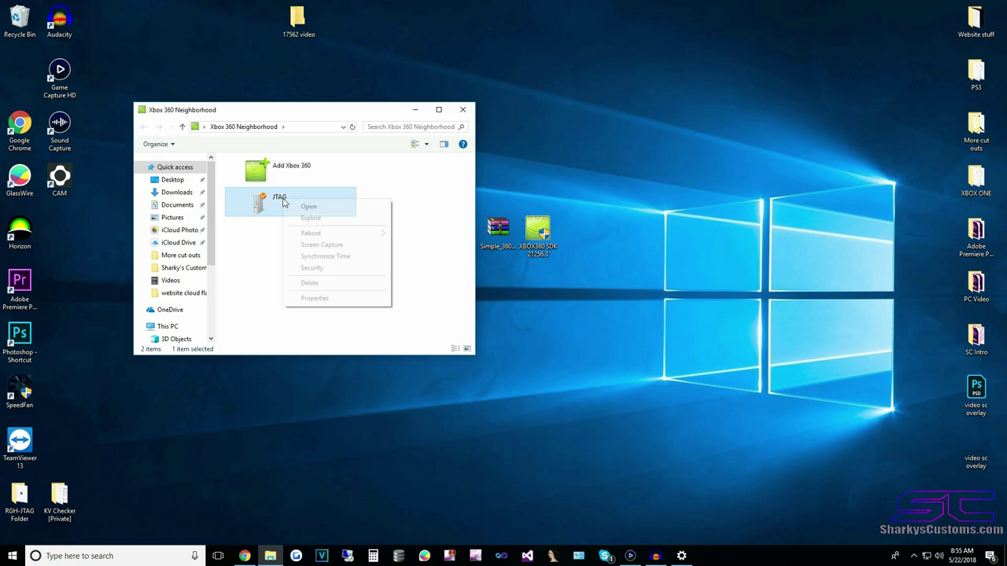
pyautogui.click(312, 282)
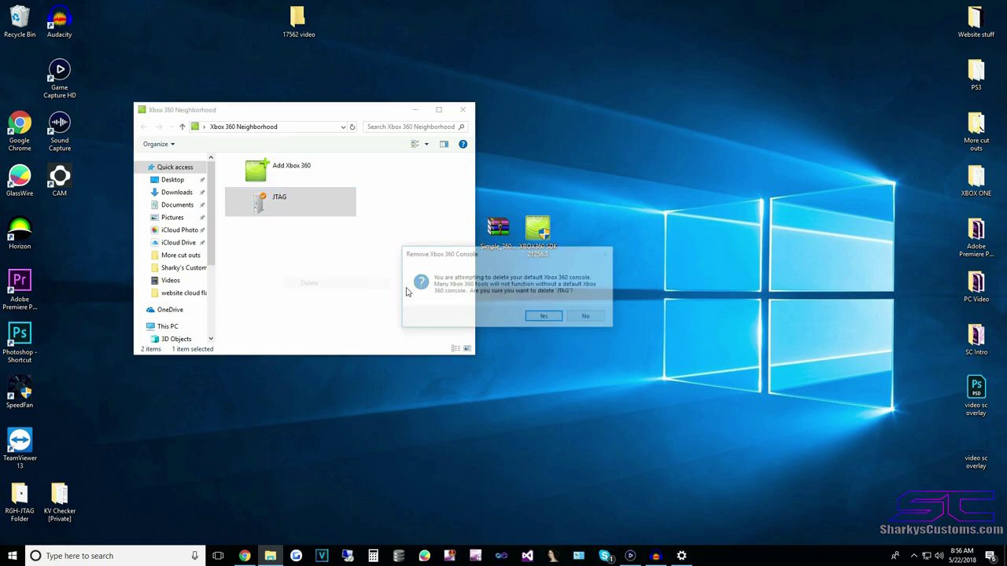
pyautogui.click(535, 315)
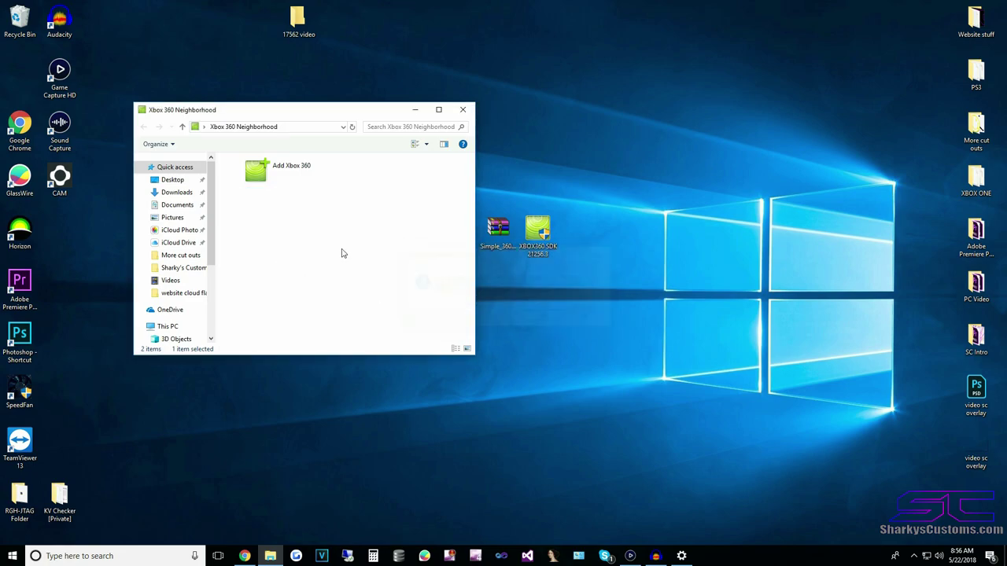
# Step: Add a new console named JTAG and set it as the default development kit
pyautogui.doubleClick(293, 168)
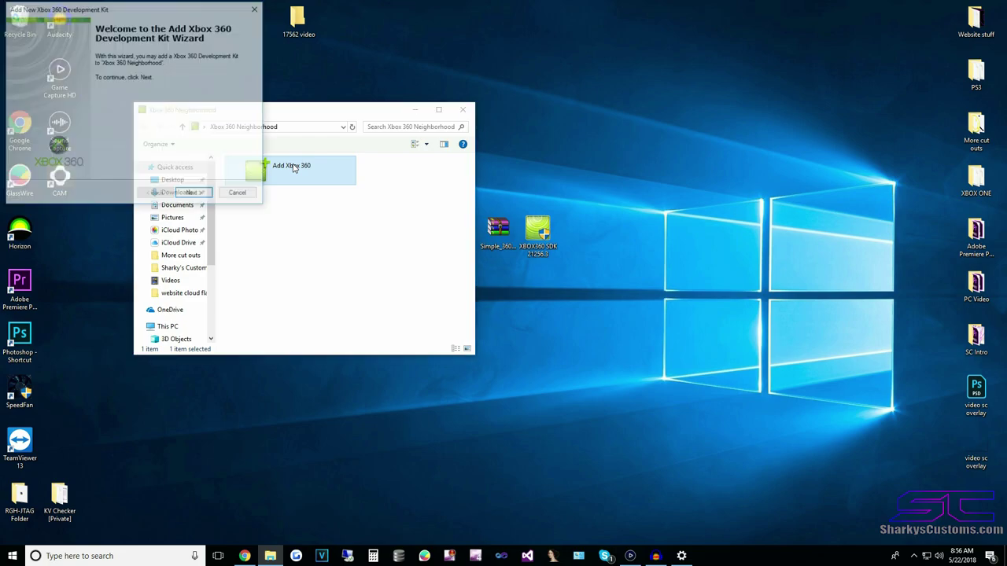
pyautogui.click(191, 193)
pyautogui.moveTo(153, 16); pyautogui.dragTo(377, 113)
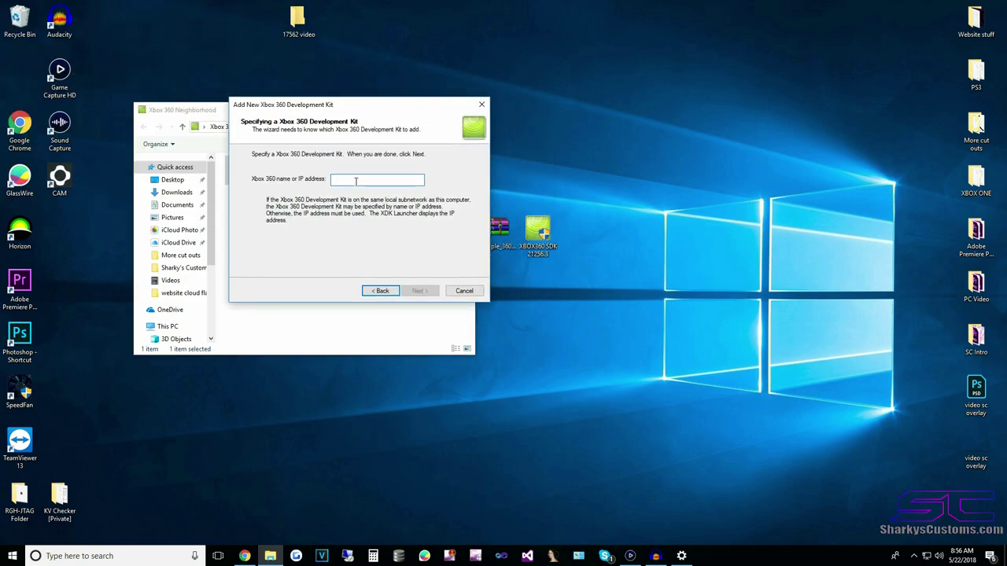
pyautogui.write('JTSG')
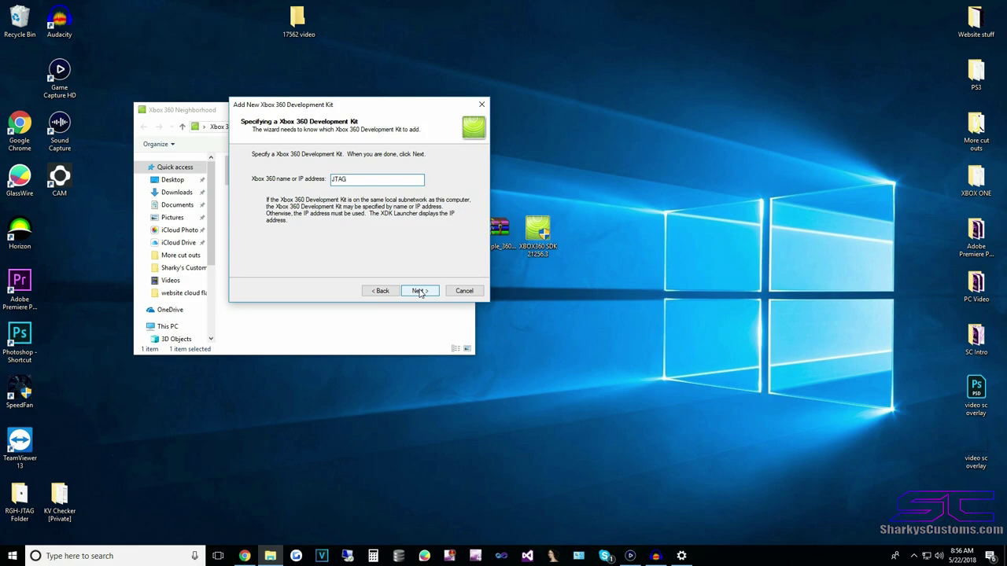
pyautogui.click(420, 291)
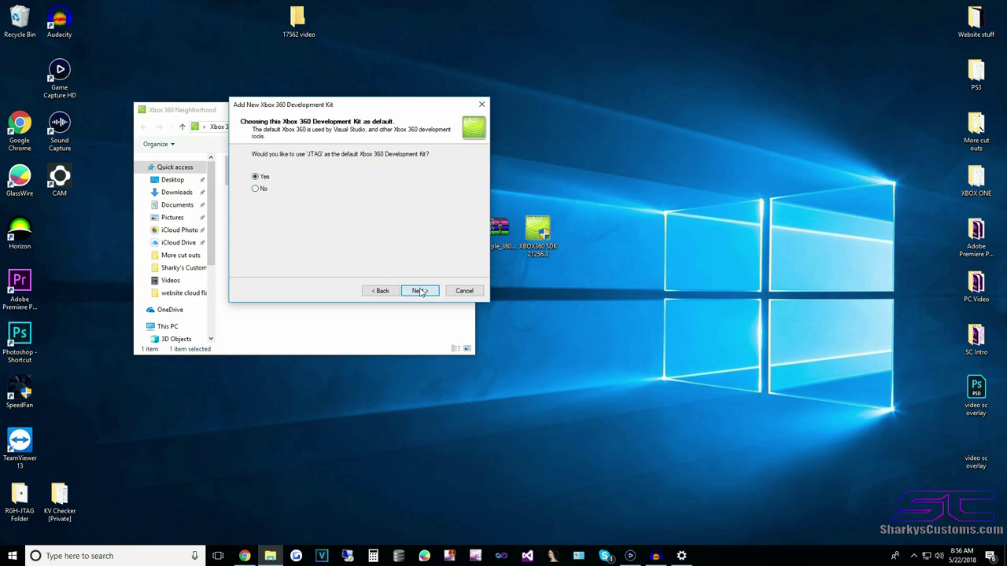
pyautogui.click(419, 291)
pyautogui.click(420, 291)
pyautogui.click(296, 207)
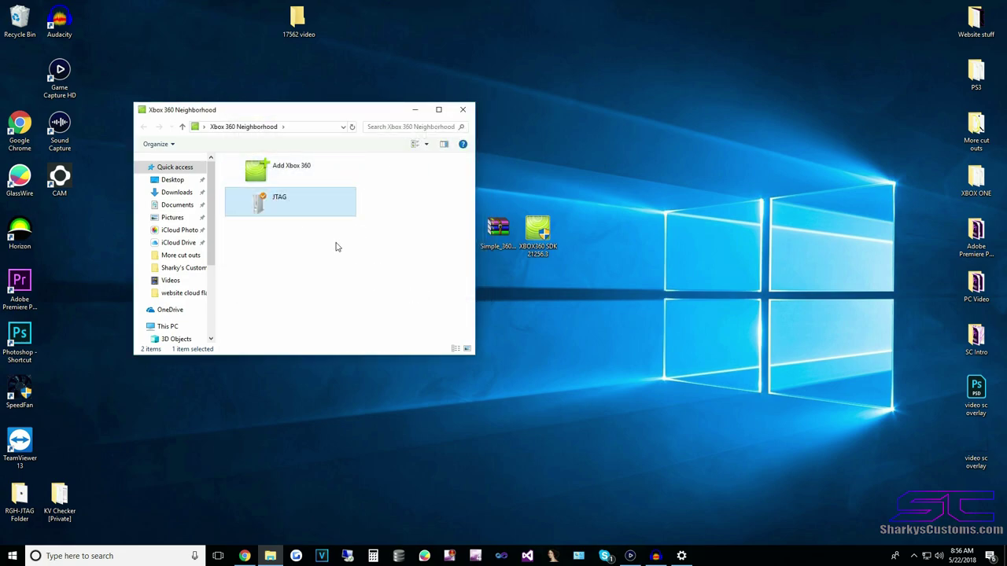
# Step: Browse the JTAG console's HDD: into 1 Setup Files and the Simple 360 NAND Flasher v1.2 folder
pyautogui.doubleClick(299, 214)
pyautogui.doubleClick(307, 175)
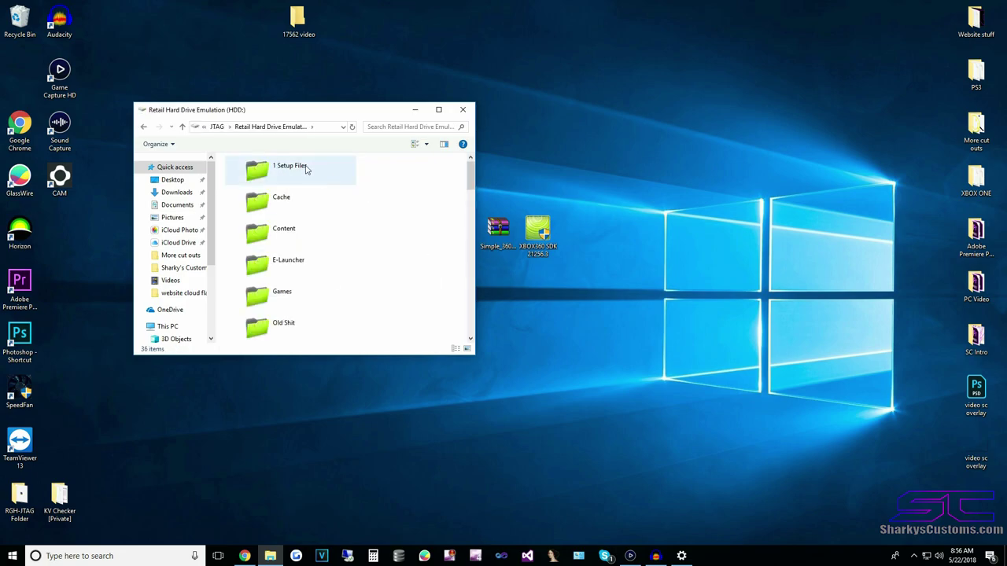
pyautogui.doubleClick(304, 180)
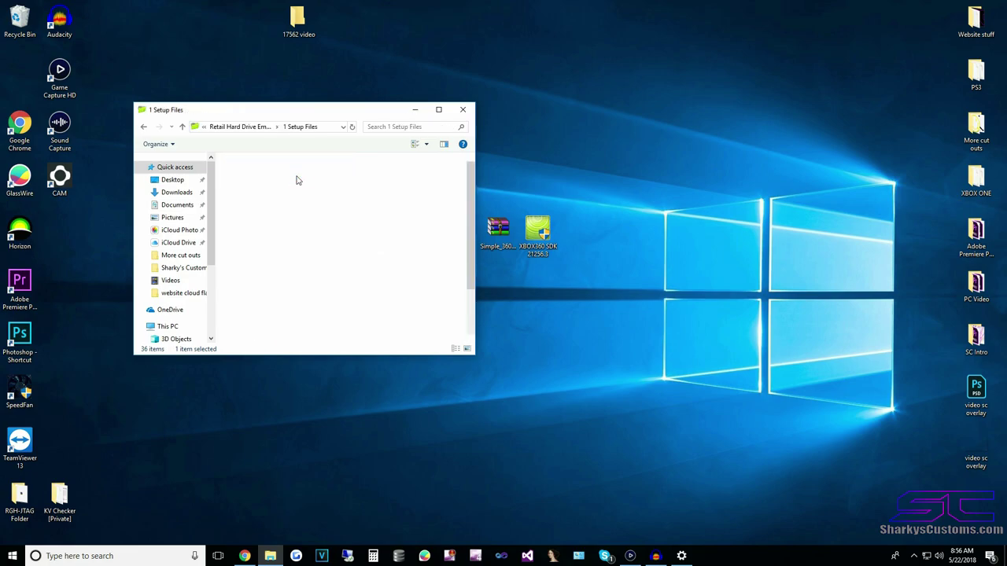
pyautogui.scroll(-1, 324, 246)
pyautogui.scroll(1, 339, 236)
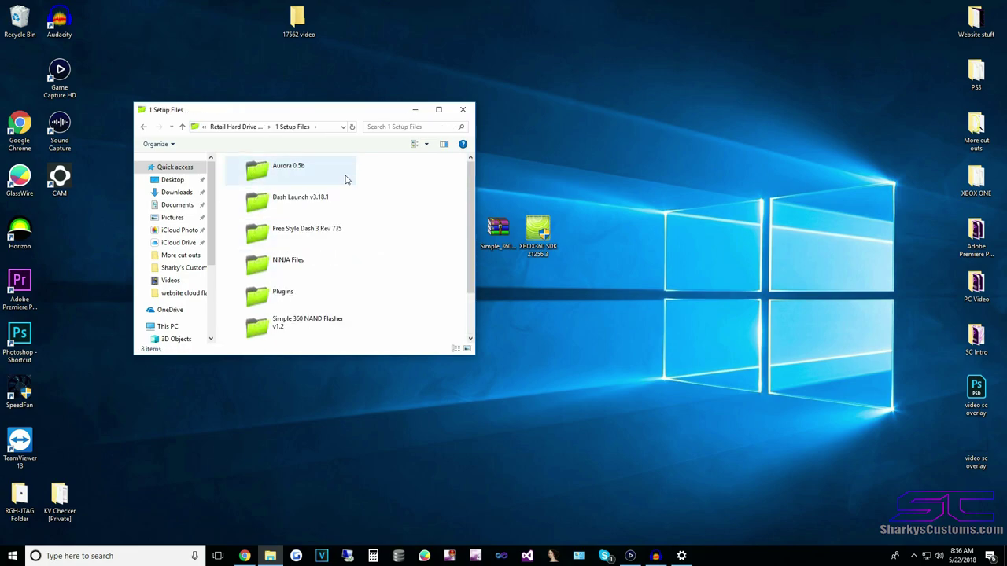
pyautogui.scroll(-1, 331, 178)
pyautogui.scroll(-1, 317, 176)
pyautogui.doubleClick(291, 262)
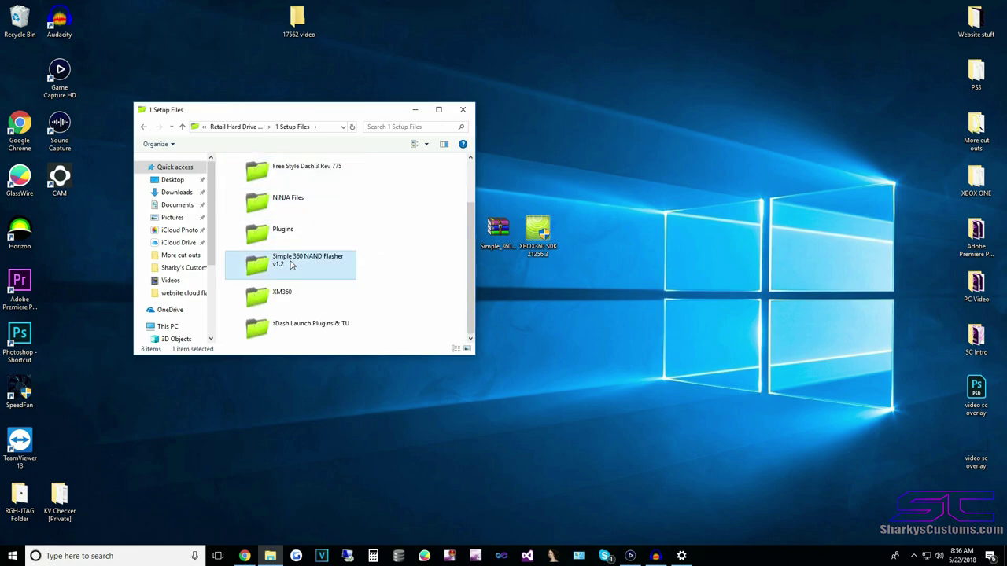
# Step: Return to the Retail Hard Drive Emulation (HDD:) root and open the Simple_360 archive beside it
pyautogui.press('BackSpace')
pyautogui.press('BackSpace')
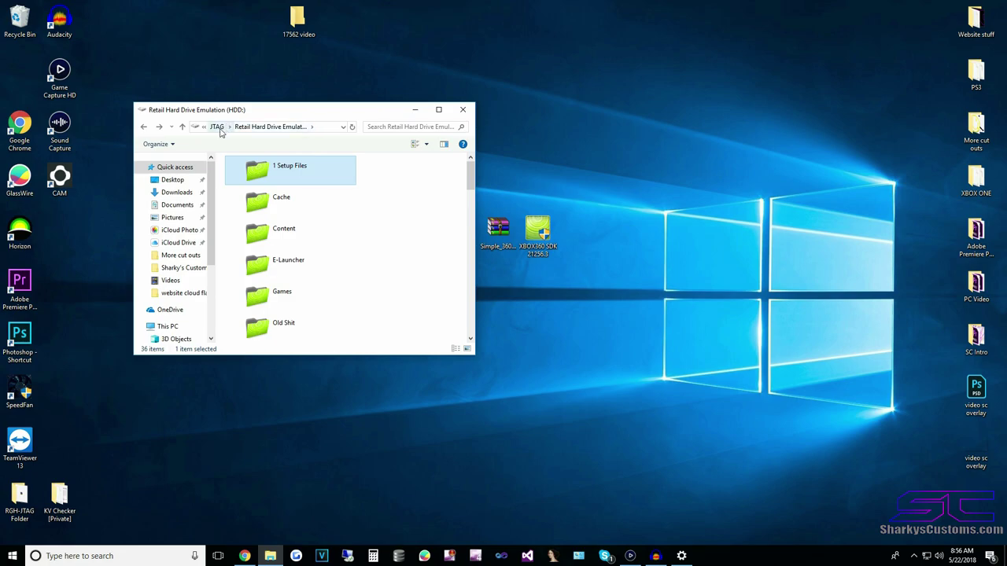
pyautogui.press('BackSpace')
pyautogui.doubleClick(289, 168)
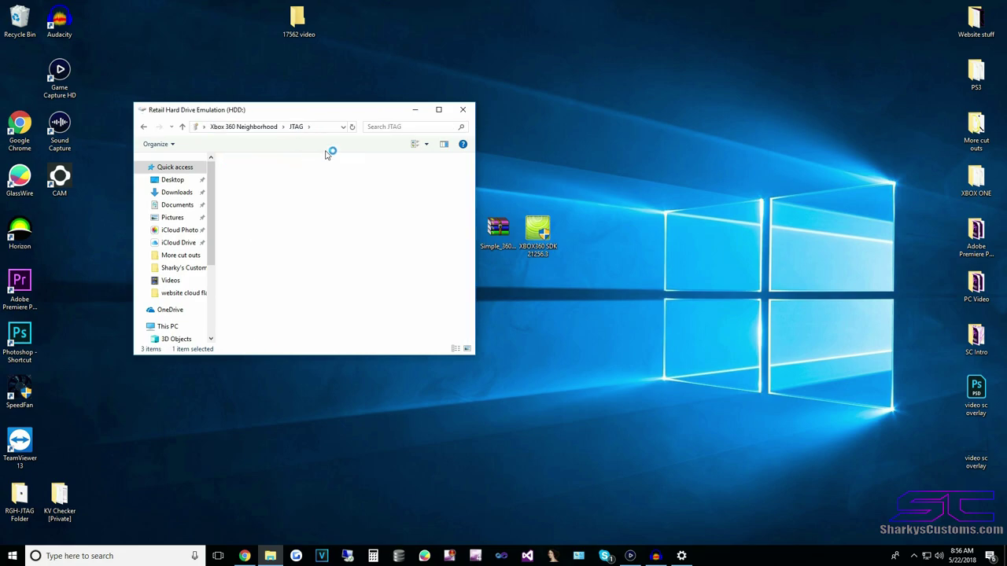
pyautogui.doubleClick(497, 226)
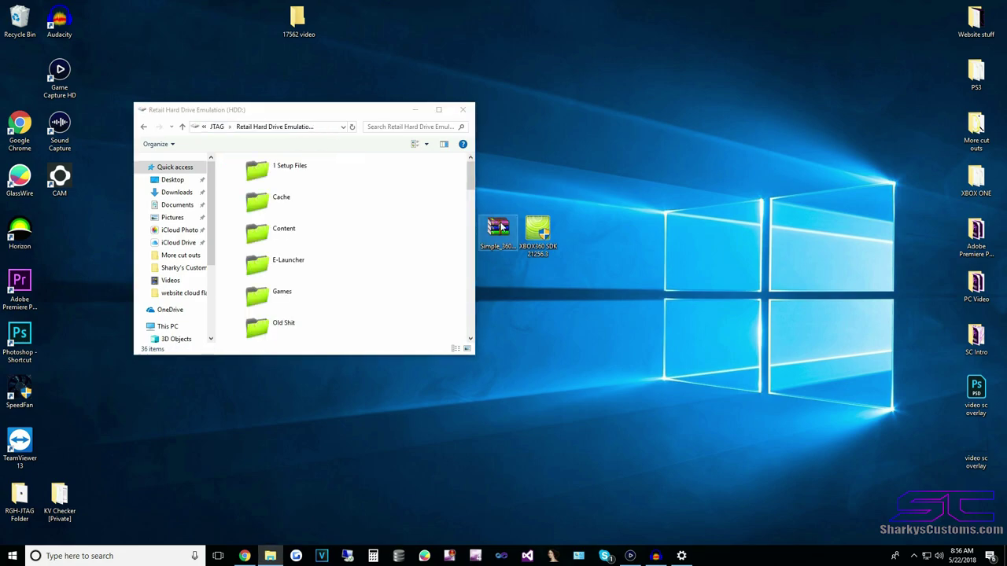
# Step: Copy the Simple_360_NAND_Flasher_v1.2 folder from WinRAR onto HDD: and open its Simple 360 NAND Flasher subfolder
pyautogui.moveTo(528, 176); pyautogui.dragTo(450, 200)
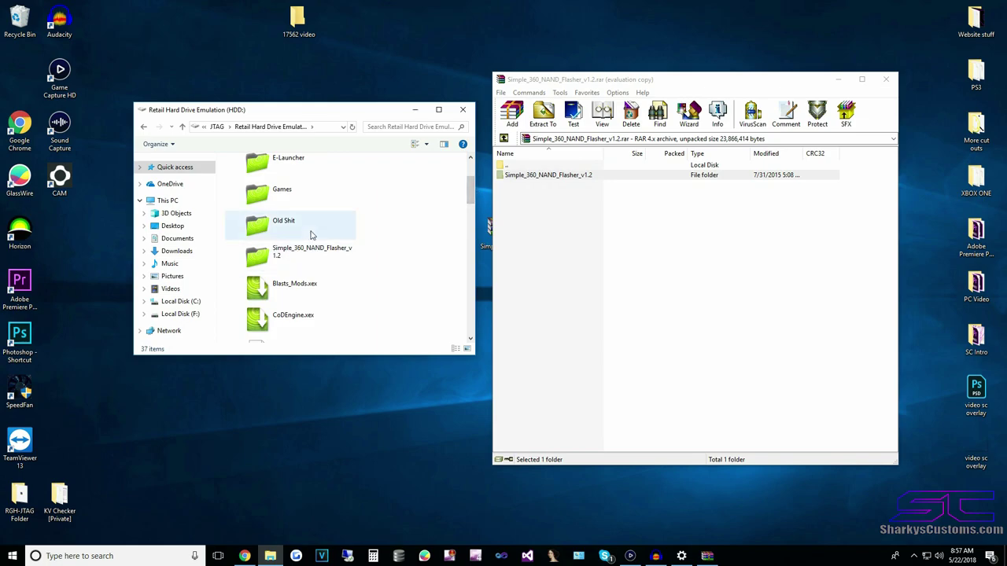
pyautogui.doubleClick(314, 255)
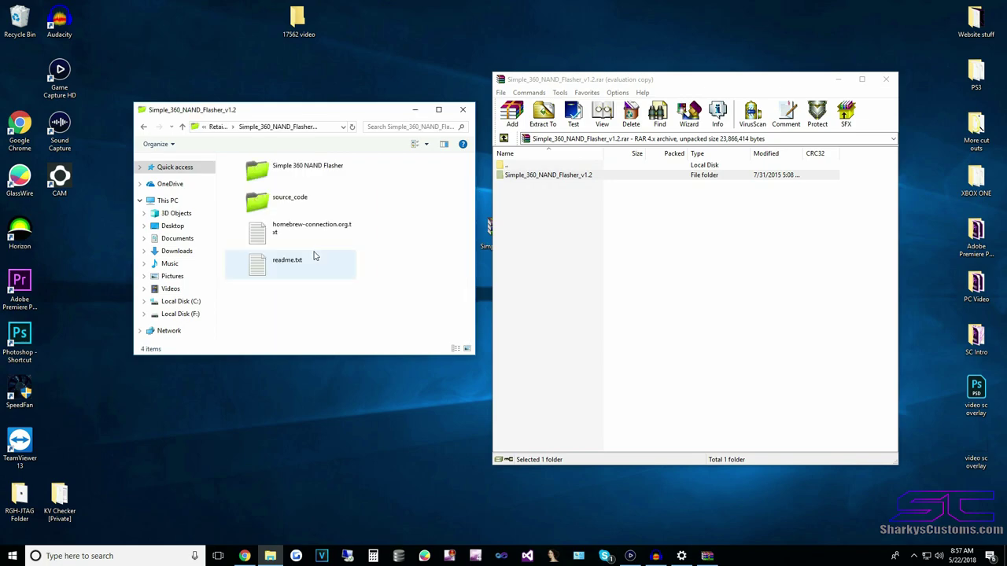
pyautogui.click(288, 173)
pyautogui.doubleClick(287, 173)
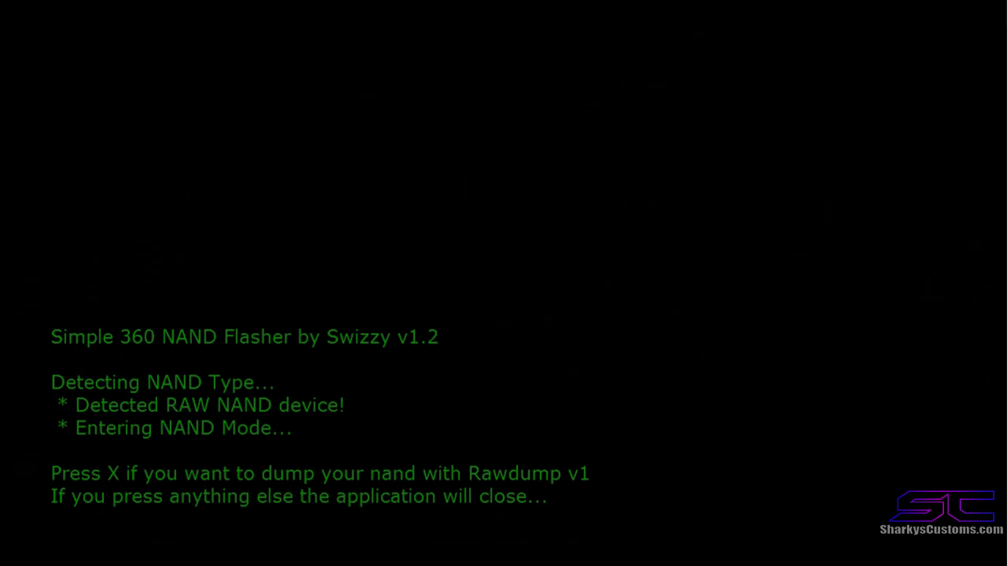
# Step: Start the Rawdump v1 NAND dump with X and let it finish writing flashdmp.bin
pyautogui.press('x')
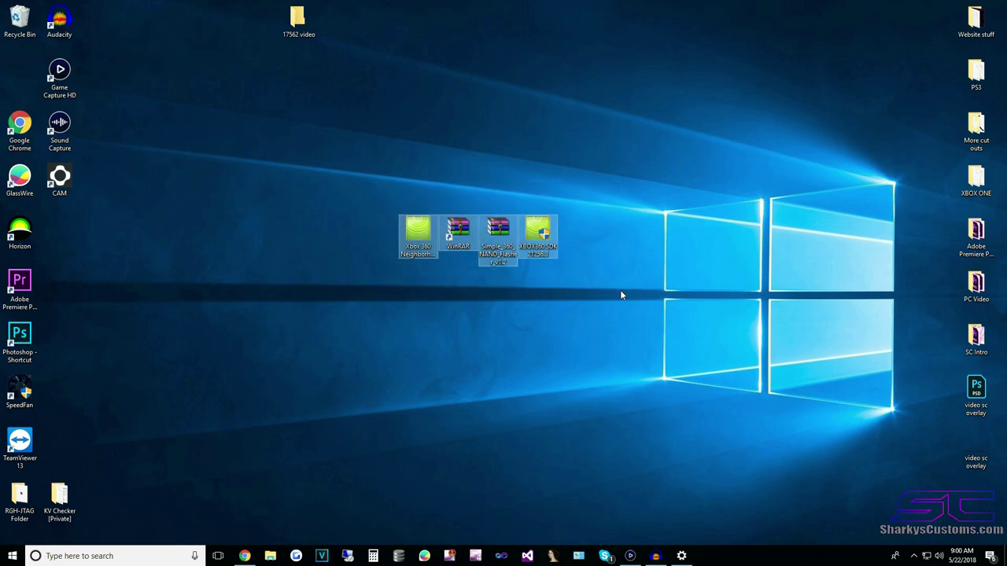
# Step: Navigate JTAG > HDD: > Simple_360_NAND_Flasher_v1.2 > Simple 360 NAND Flasher to find flashdmp.bin
pyautogui.doubleClick(425, 250)
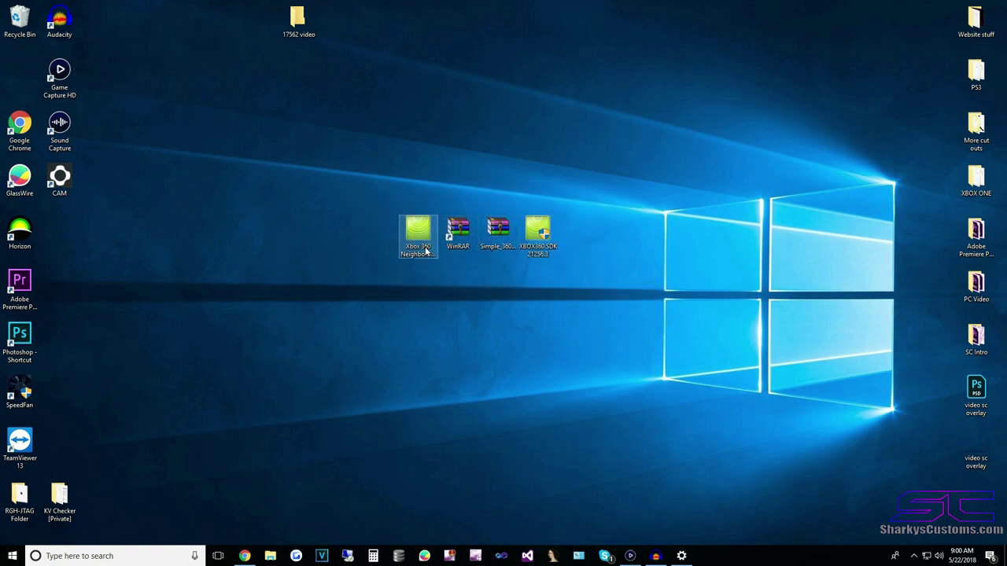
pyautogui.doubleClick(281, 206)
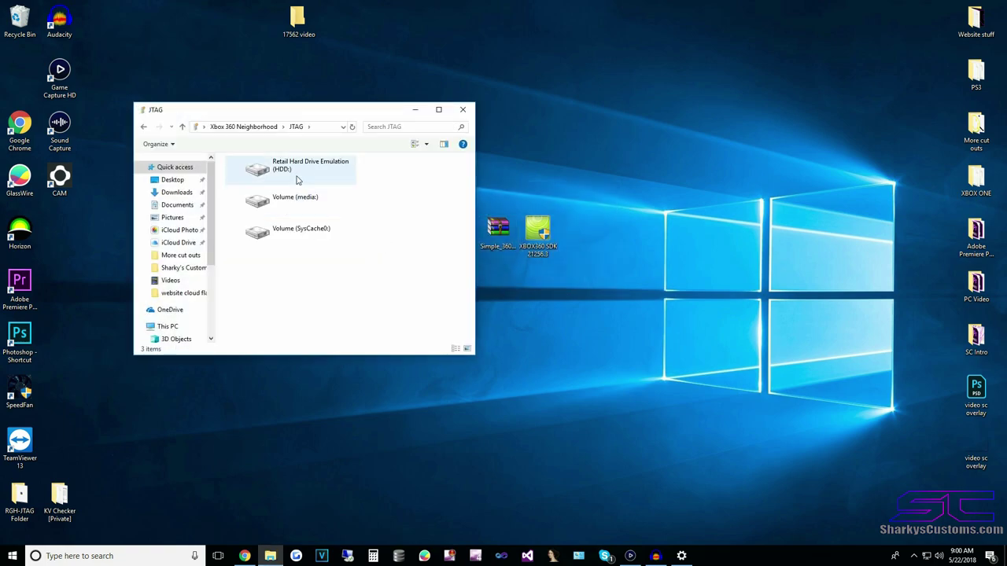
pyautogui.doubleClick(296, 176)
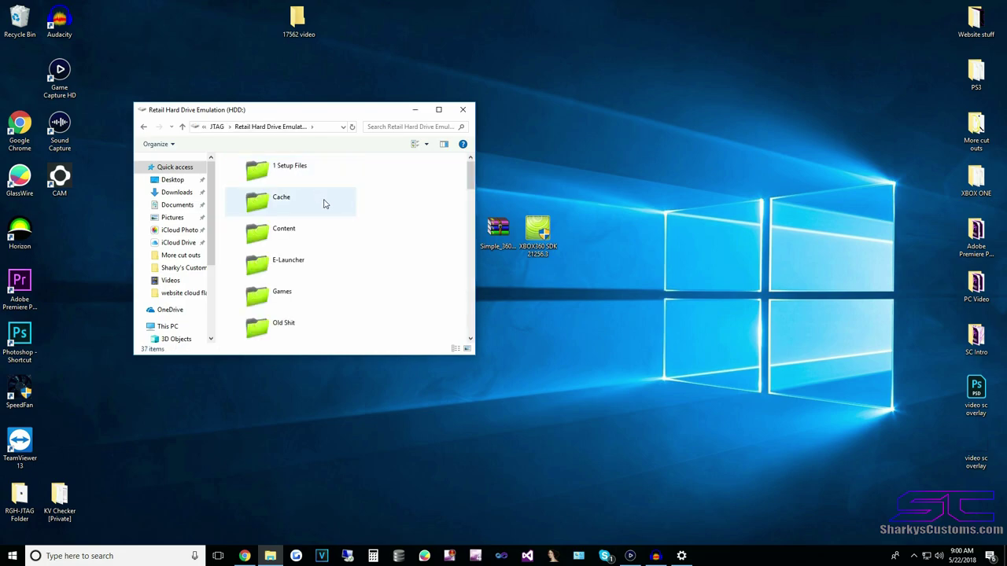
pyautogui.scroll(-2, 322, 202)
pyautogui.click(299, 193)
pyautogui.doubleClick(299, 193)
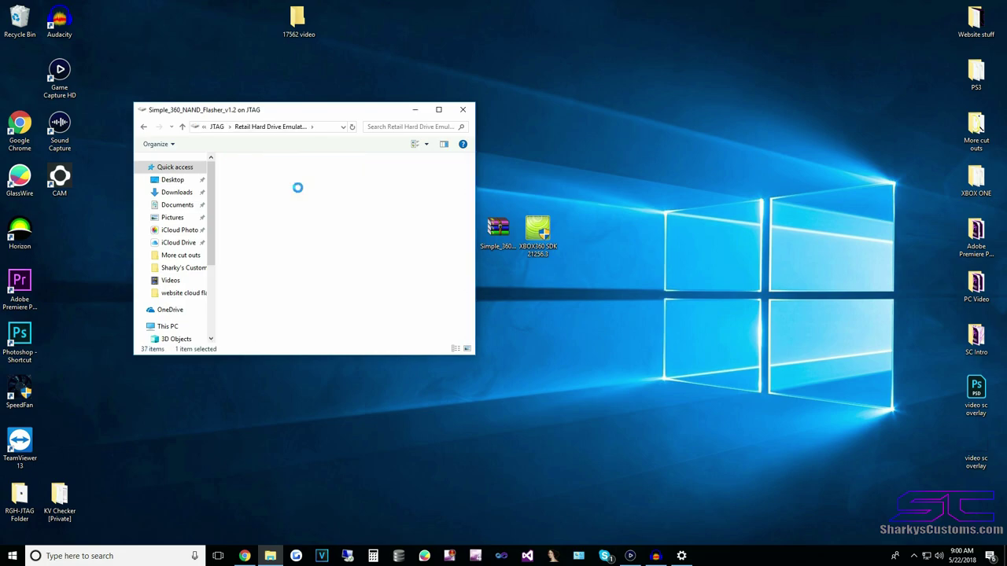
pyautogui.doubleClick(308, 172)
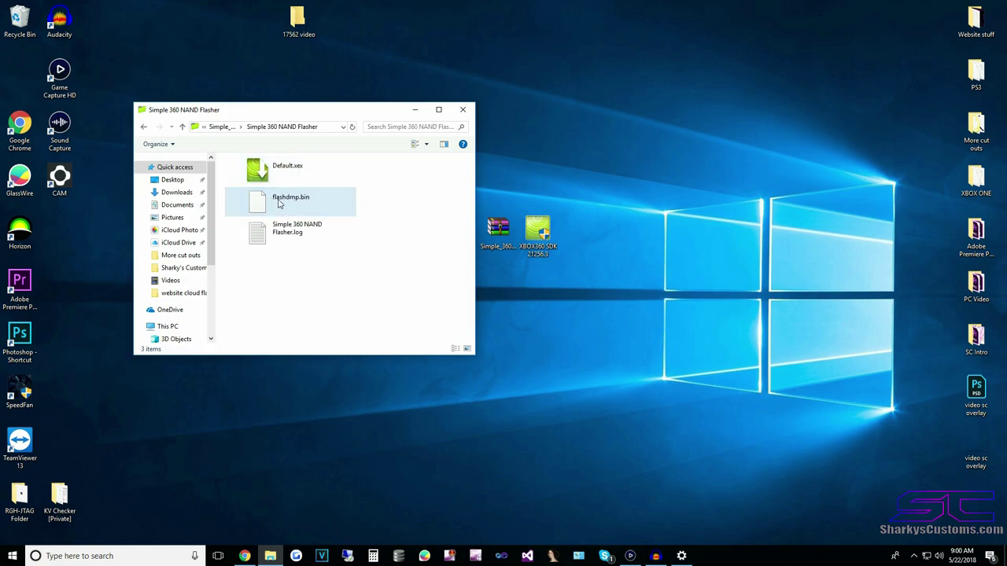
# Step: Copy flashdmp.bin from the console to the desktop and confirm its 16.5 MB size
pyautogui.moveTo(276, 203); pyautogui.dragTo(667, 166)
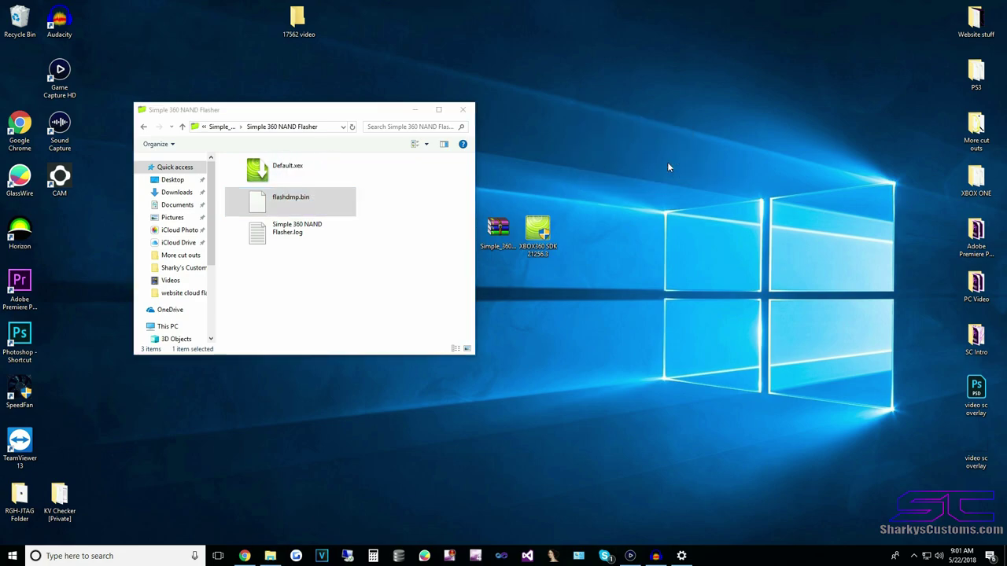
pyautogui.hotkey('ctrl', 'v')
pyautogui.click(312, 268)
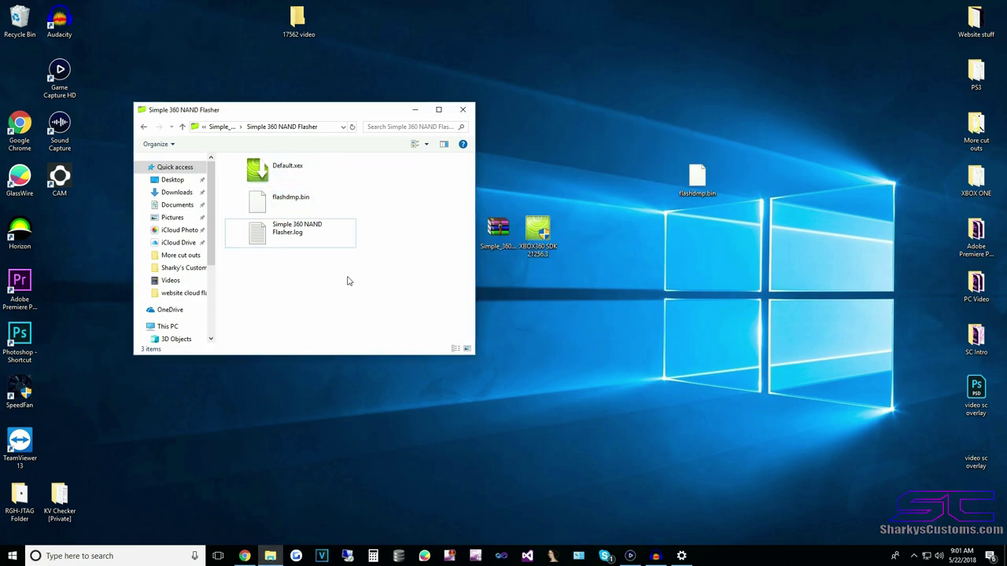
pyautogui.moveTo(697, 180); pyautogui.dragTo(617, 236)
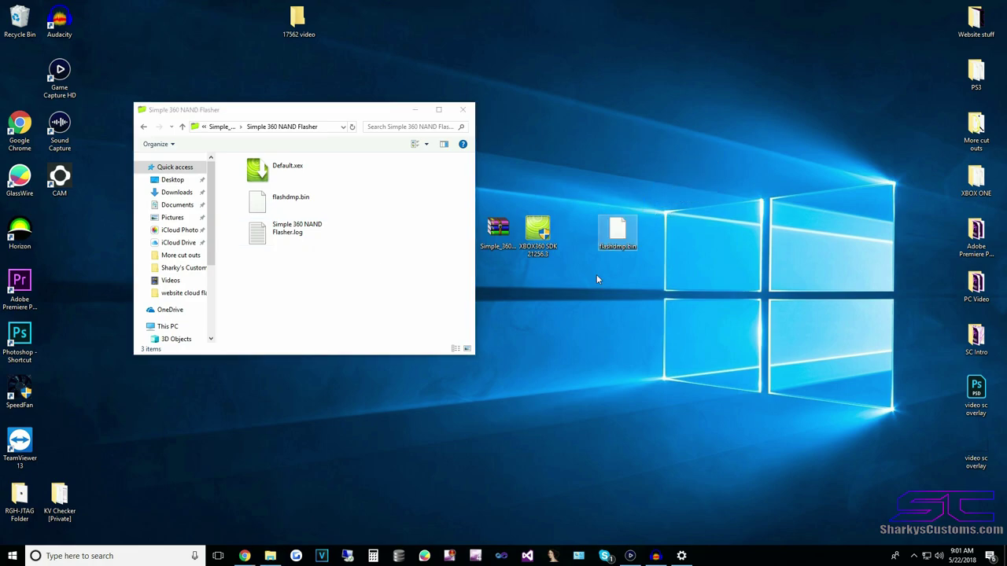
pyautogui.click(594, 286)
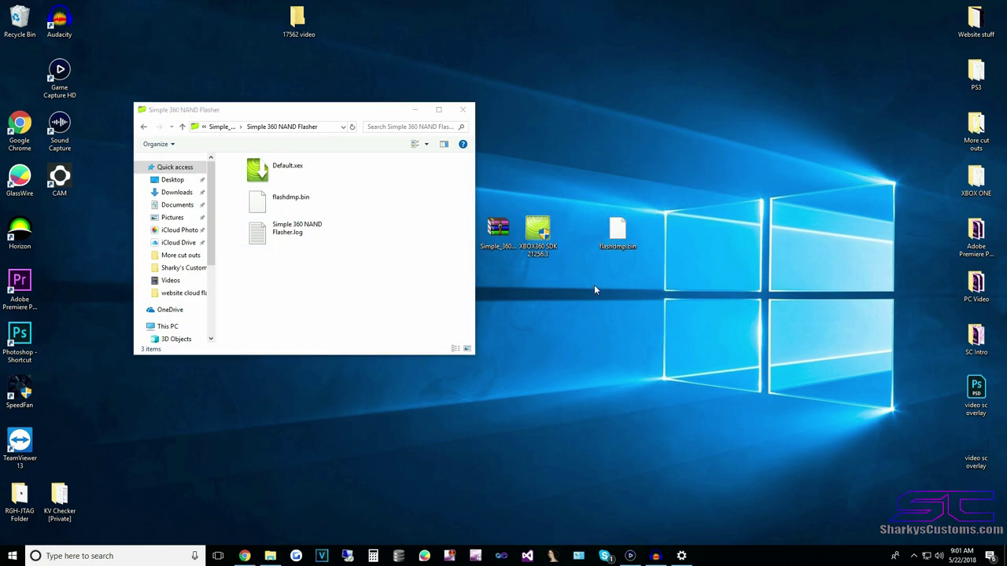
pyautogui.click(616, 238)
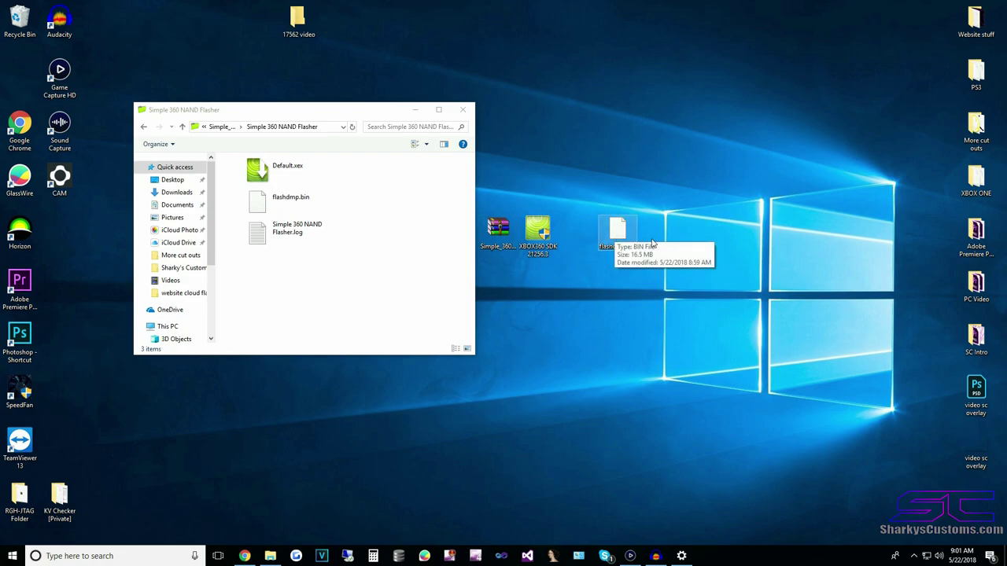
pyautogui.moveTo(627, 238)
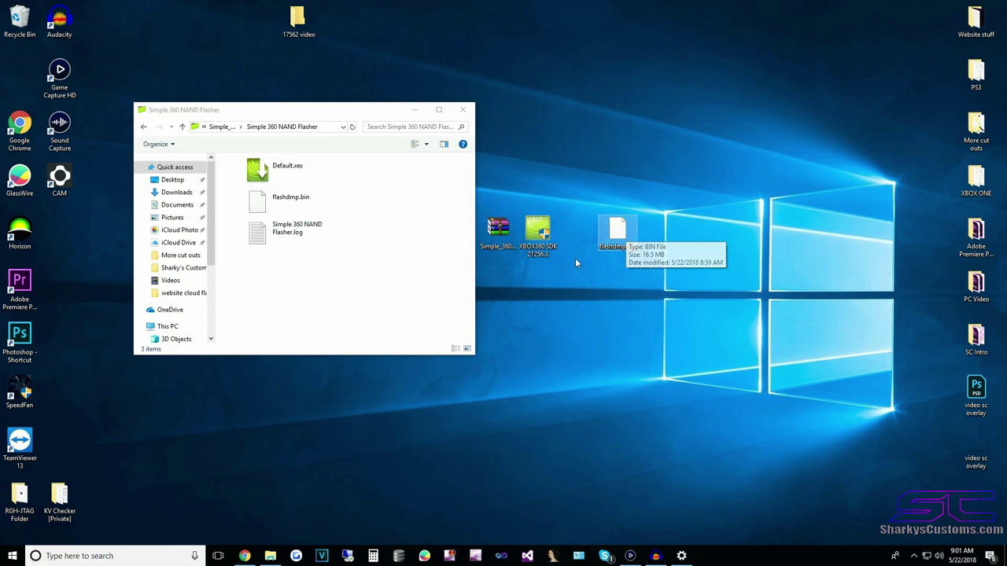
# Step: Delete flashdmp.bin and the flasher log from the console, leaving only Default.xex
pyautogui.click(305, 270)
pyautogui.moveTo(305, 270); pyautogui.dragTo(293, 202)
pyautogui.press('Delete')
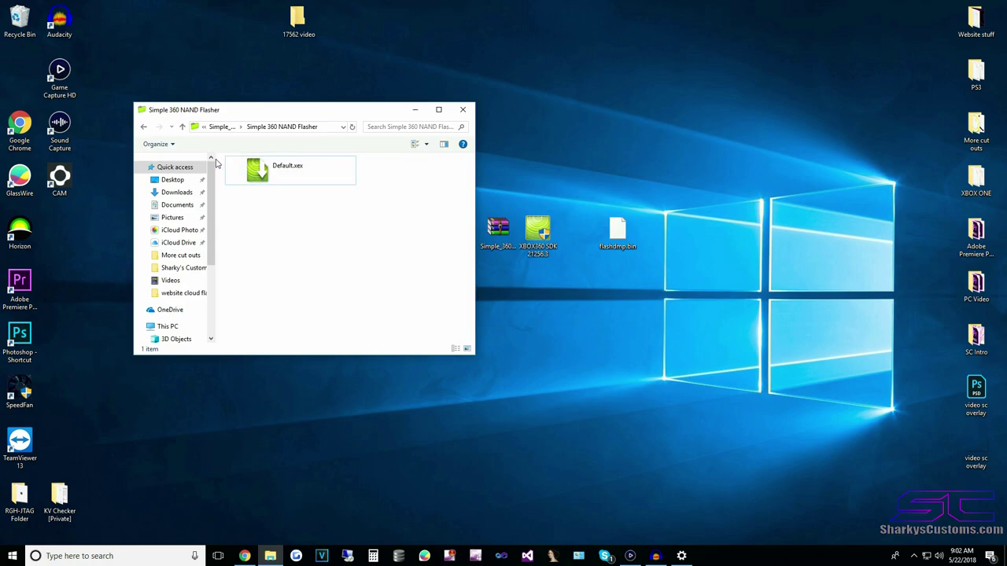
# Step: Go back to the HDD: root, open 1 Setup Files > Dash Launch v3.18.1 > Installer, and select default.xex
pyautogui.click(219, 127)
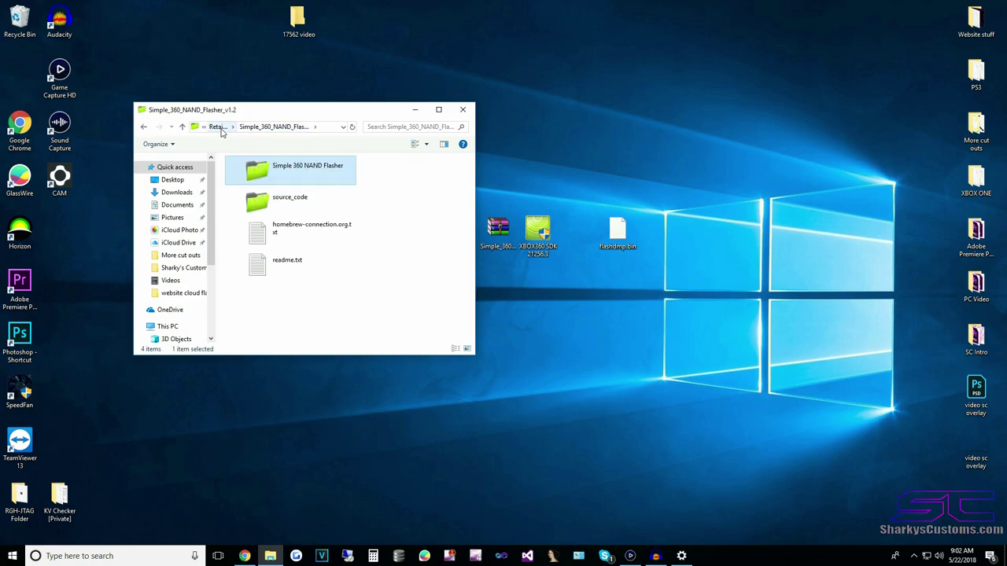
pyautogui.click(219, 128)
pyautogui.scroll(-10, 338, 252)
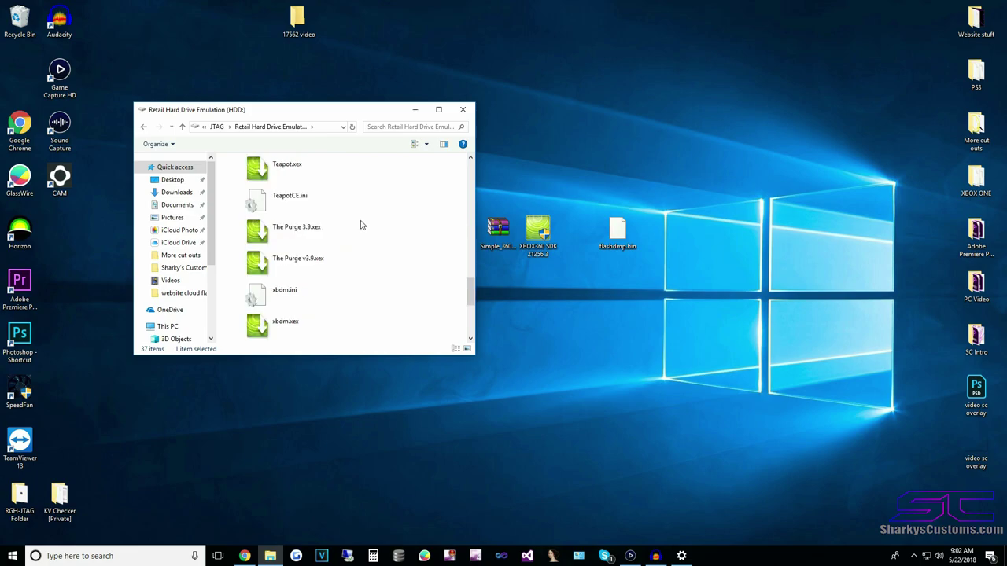
pyautogui.scroll(10, 361, 225)
pyautogui.click(364, 222)
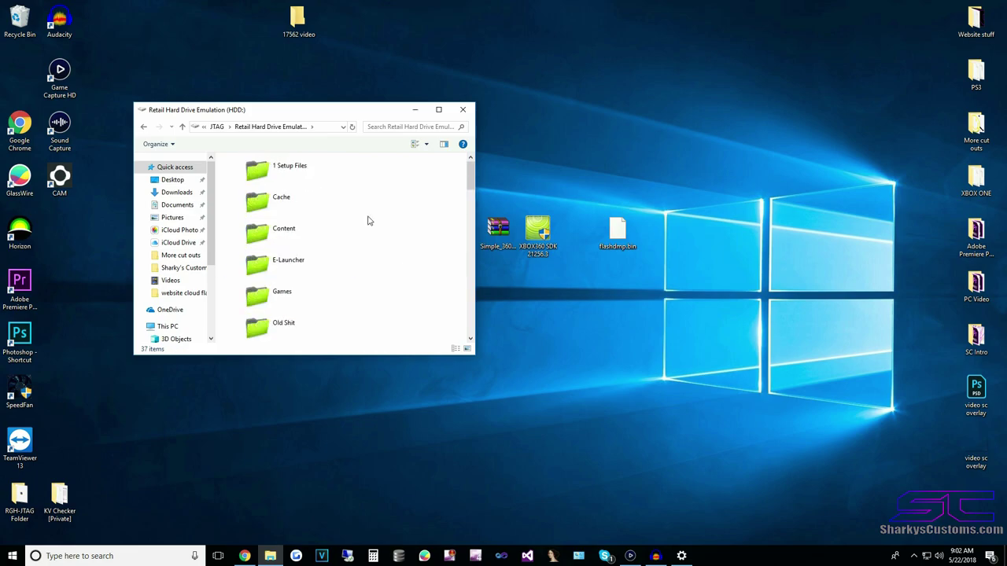
pyautogui.doubleClick(306, 173)
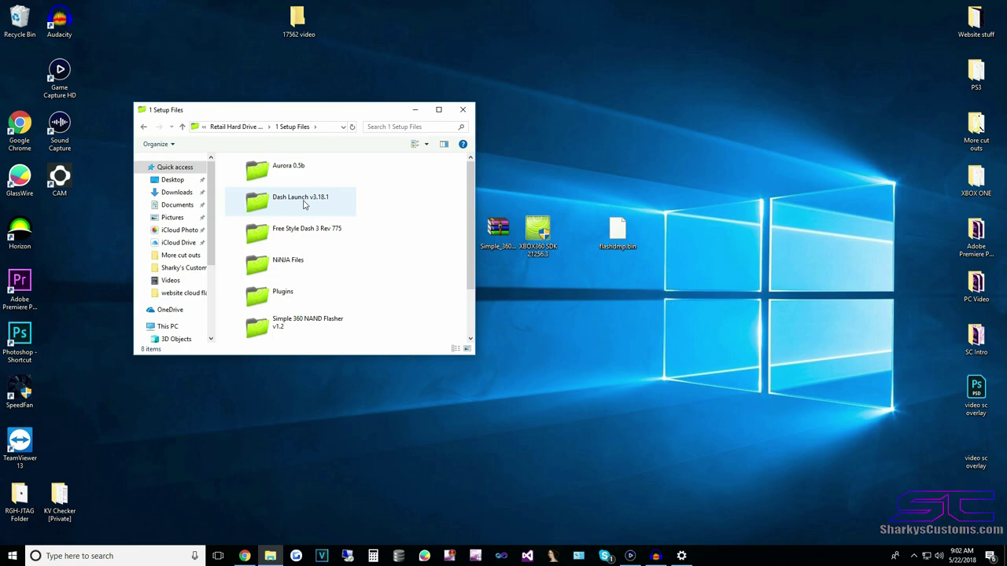
pyautogui.doubleClick(304, 204)
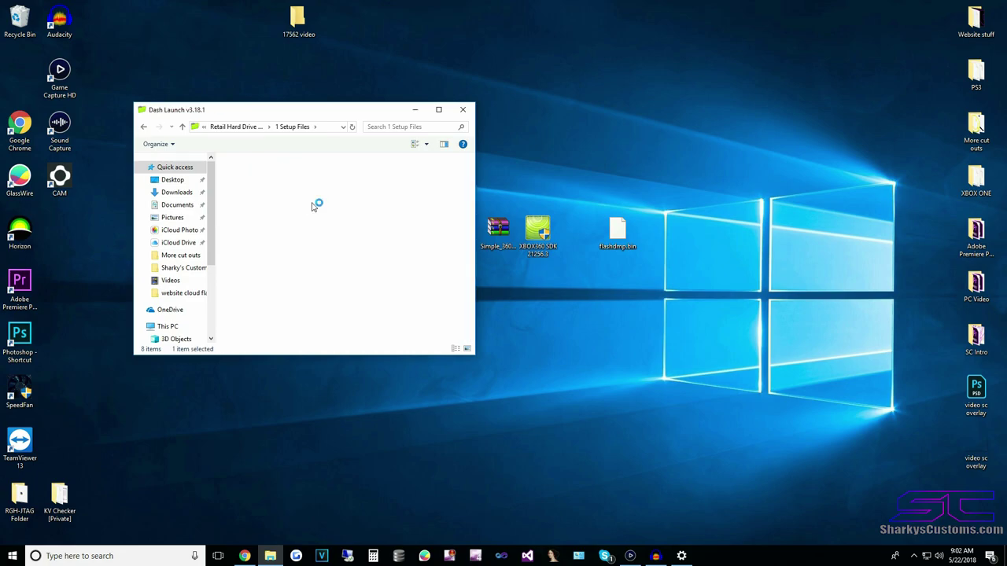
pyautogui.doubleClick(274, 175)
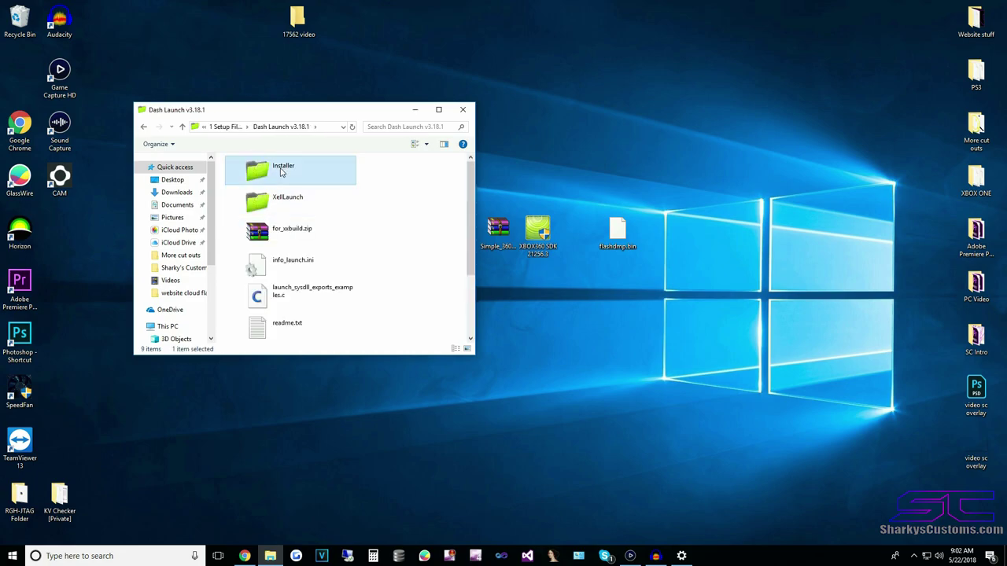
pyautogui.click(308, 174)
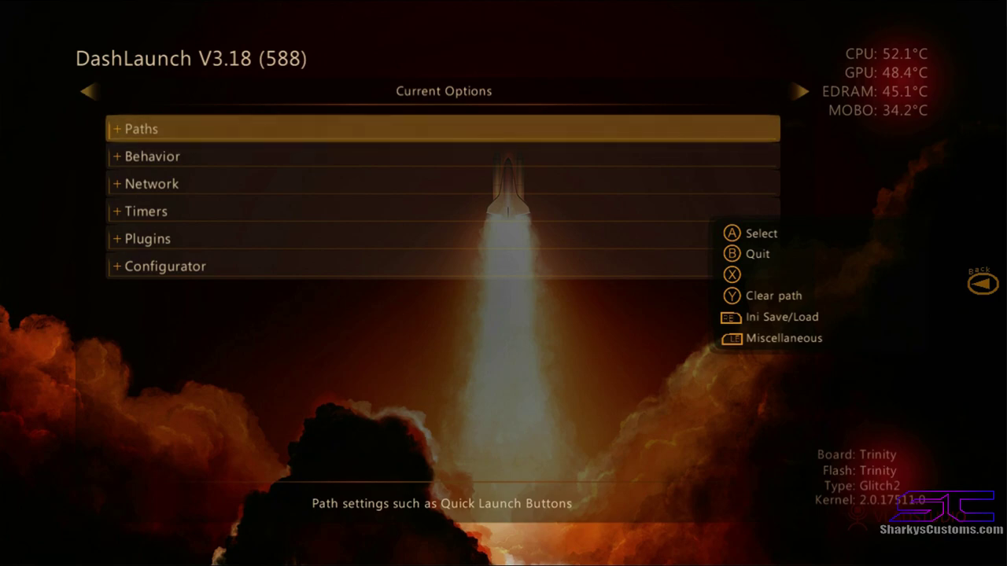
# Step: Open DashLaunch's System Info page under Miscellaneous to view console details and SMC config
pyautogui.press('pageup')
pyautogui.press('Down')
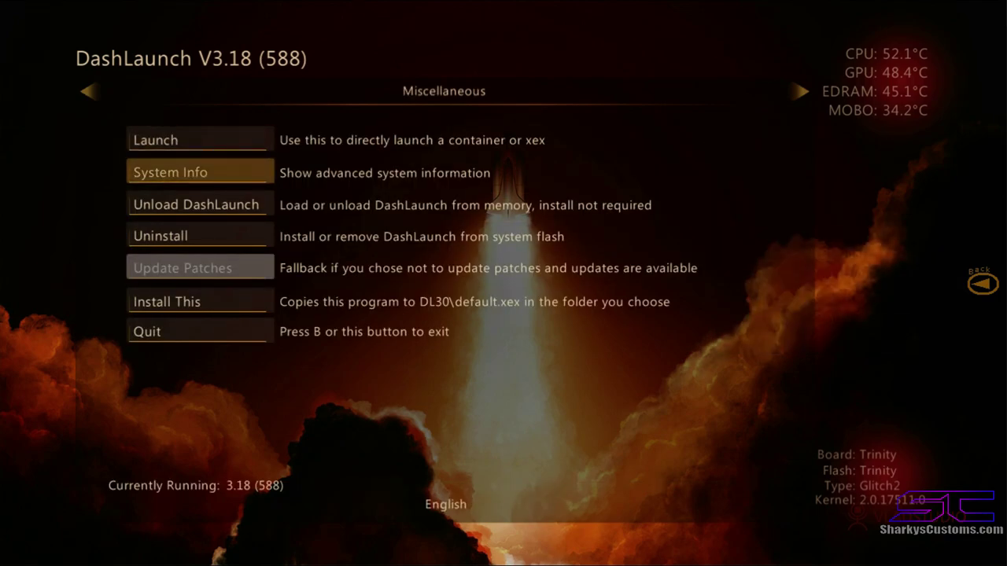
pyautogui.press('Return')
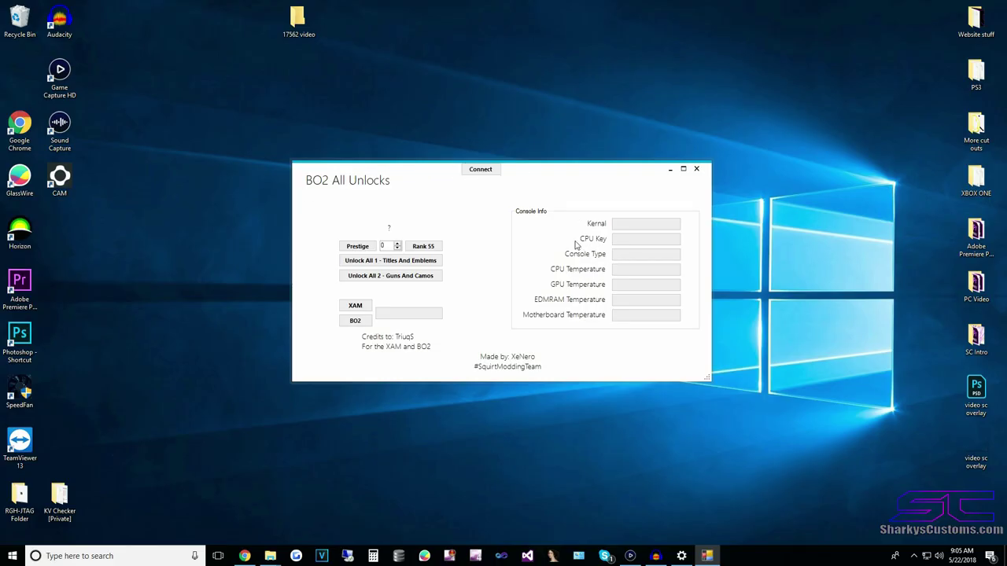
# Step: Connect BO2 All Unlocks to the Trinity console (kernel 17511) and select its CPU Key value for copying
pyautogui.click(481, 171)
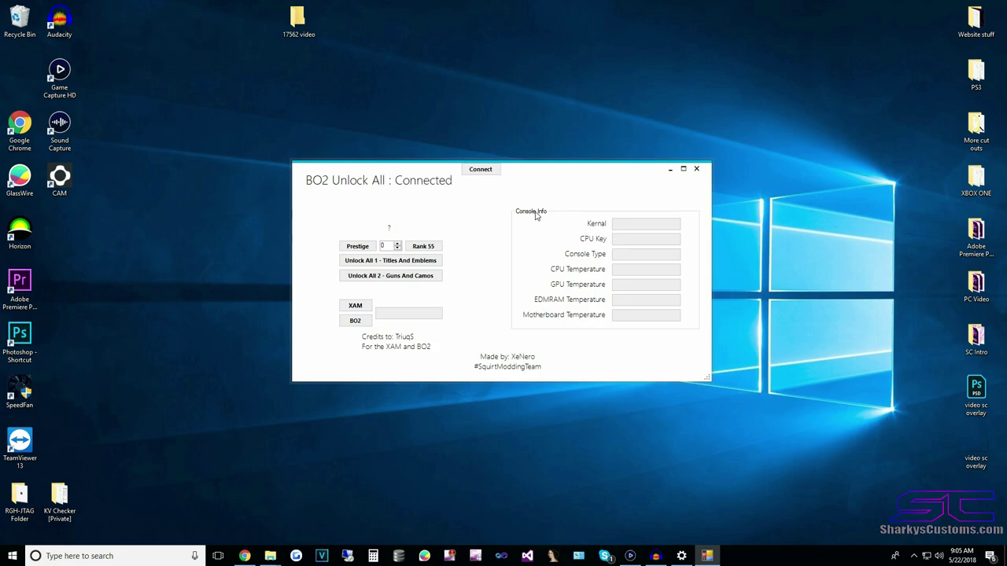
pyautogui.click(541, 313)
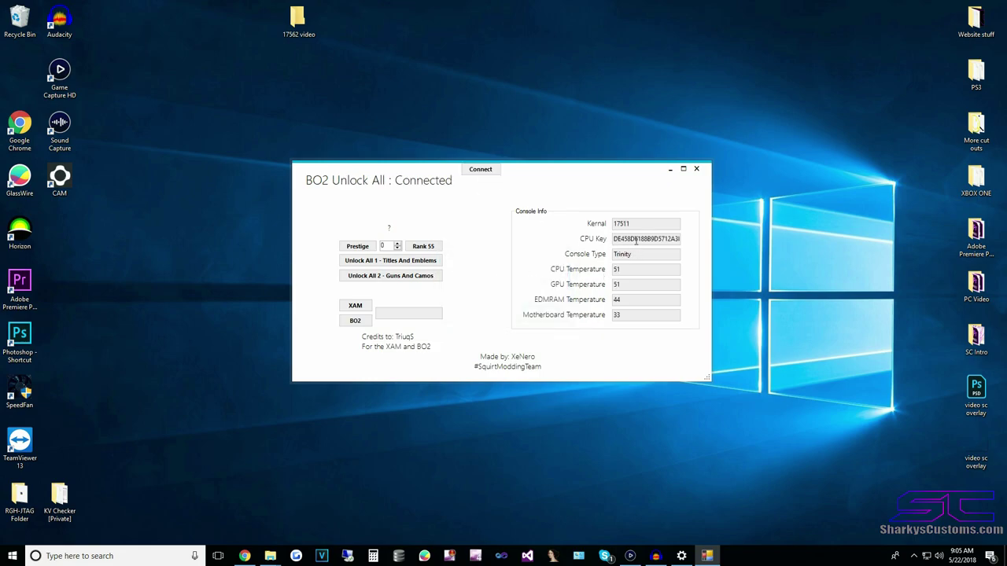
pyautogui.doubleClick(635, 239)
pyautogui.rightClick(638, 240)
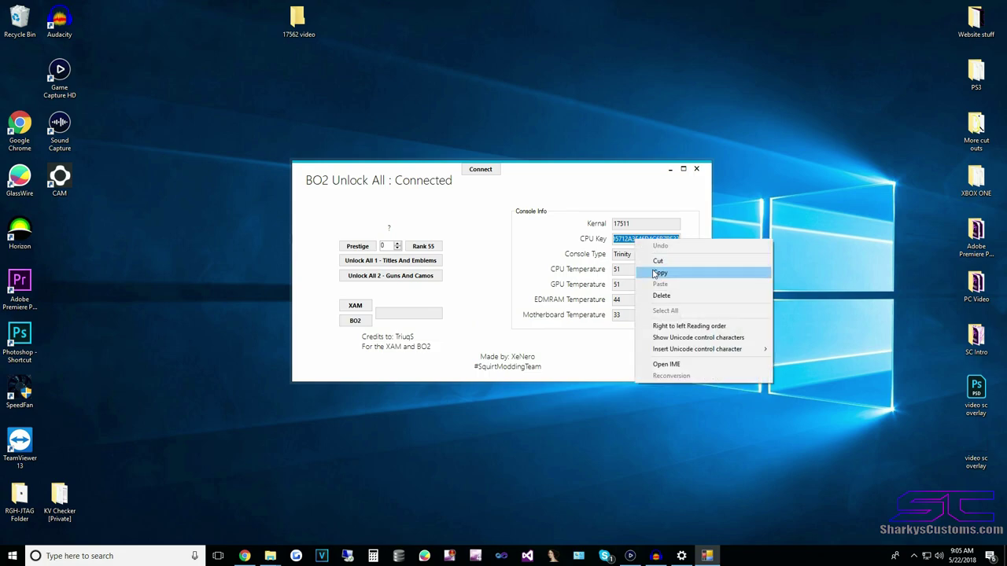
# Step: Copy the CPU key and create a new text file named CPU beside flashdmp.bin on the desktop
pyautogui.click(658, 273)
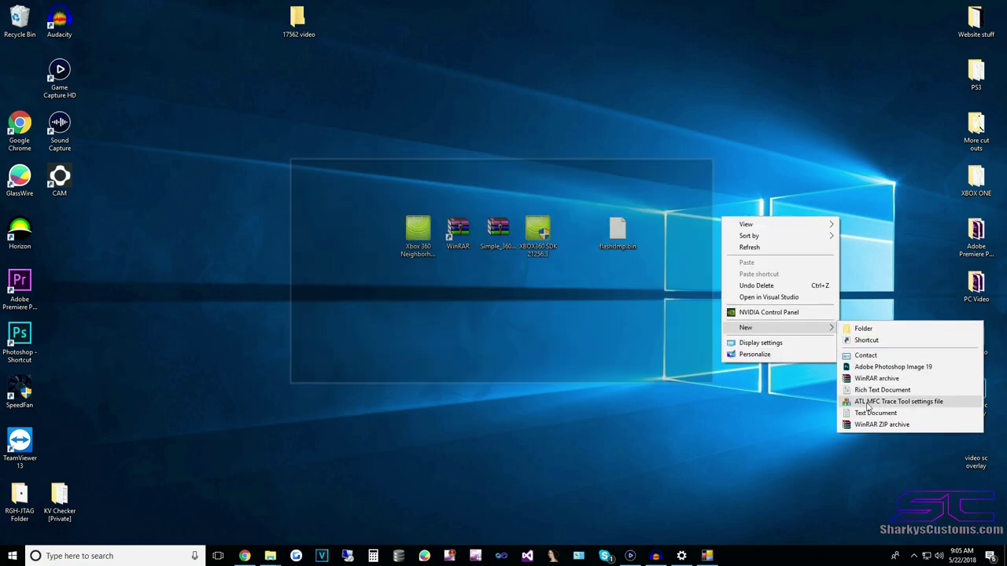
pyautogui.click(865, 411)
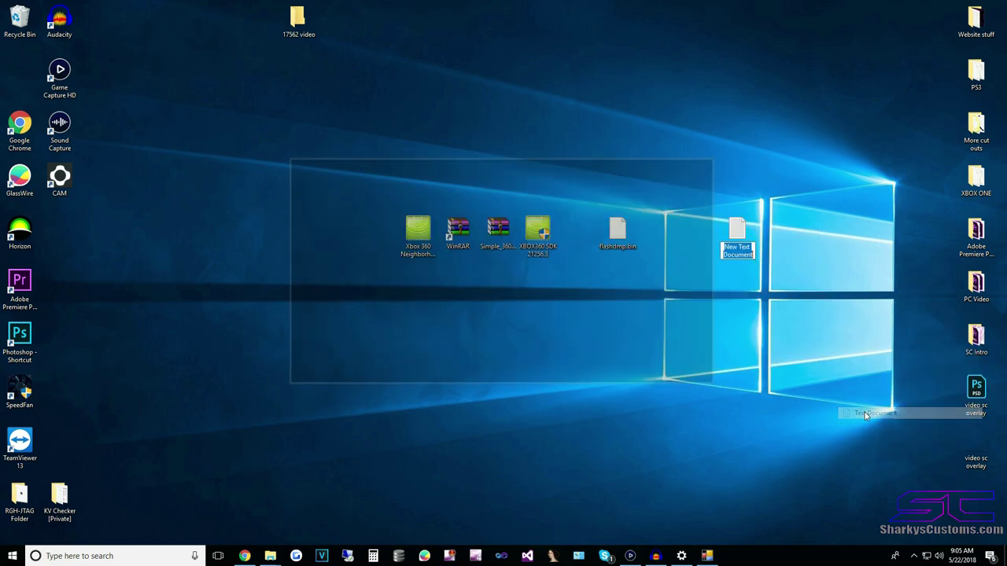
pyautogui.write('CPU')
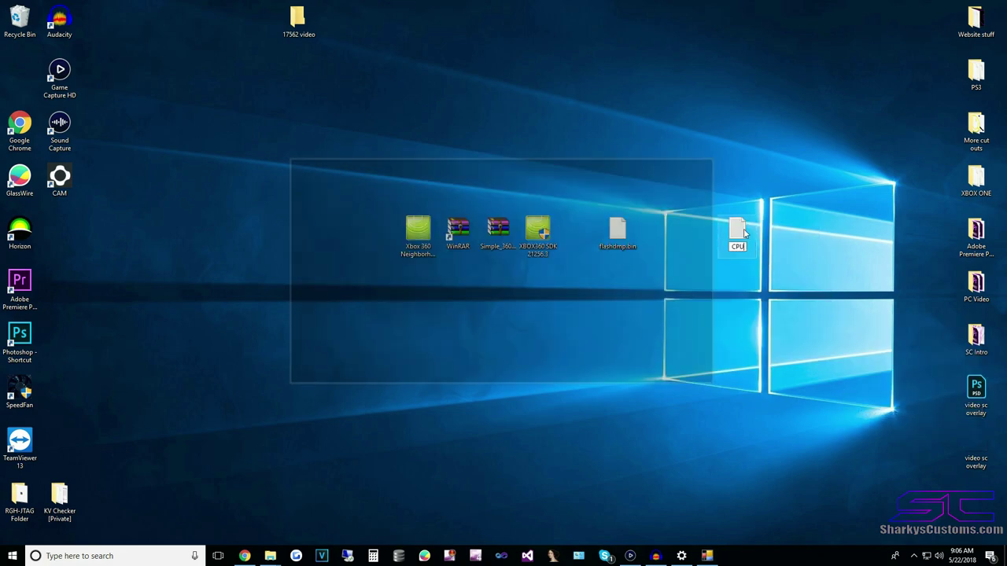
pyautogui.moveTo(743, 232); pyautogui.dragTo(657, 244)
# Step: Paste the CPU key into the CPU file, save it and close Notepad
pyautogui.doubleClick(658, 240)
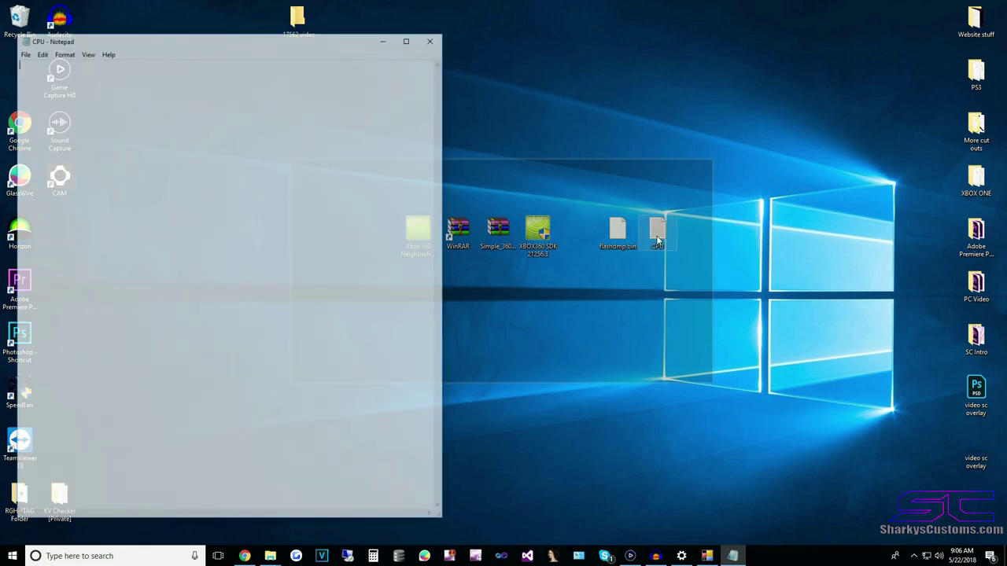
pyautogui.hotkey('ctrl', 'v')
pyautogui.click(23, 51)
pyautogui.click(36, 87)
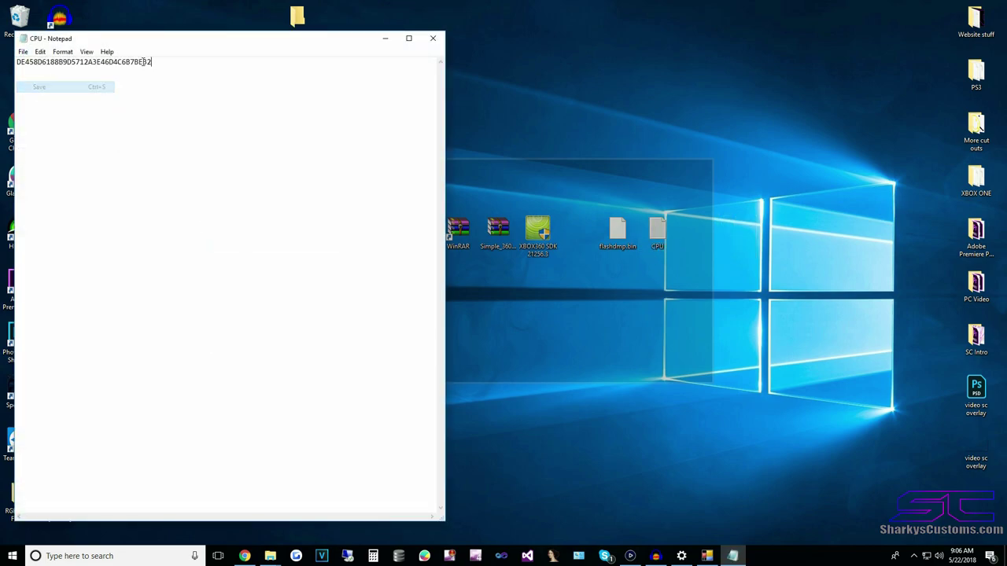
pyautogui.click(432, 38)
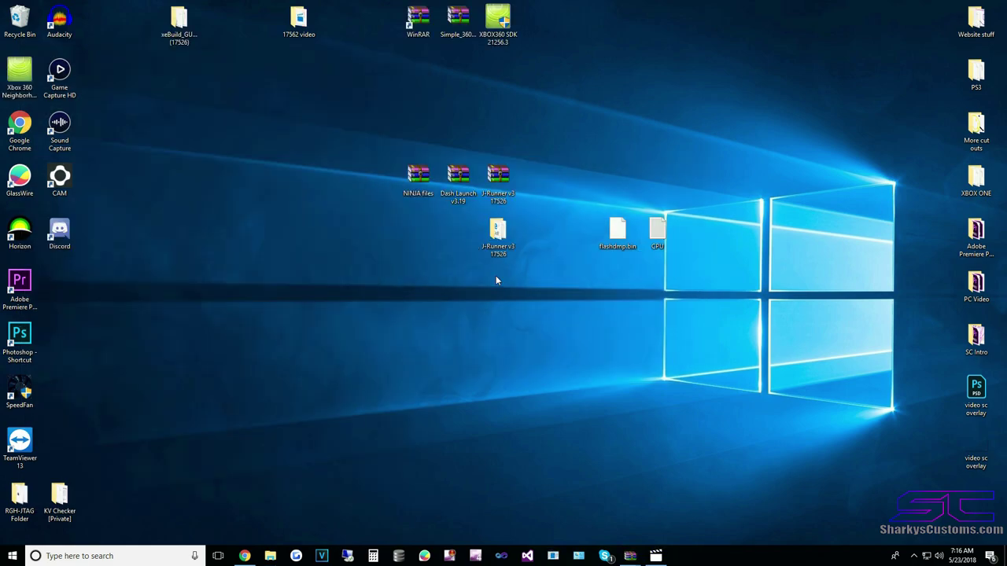
pyautogui.click(459, 187)
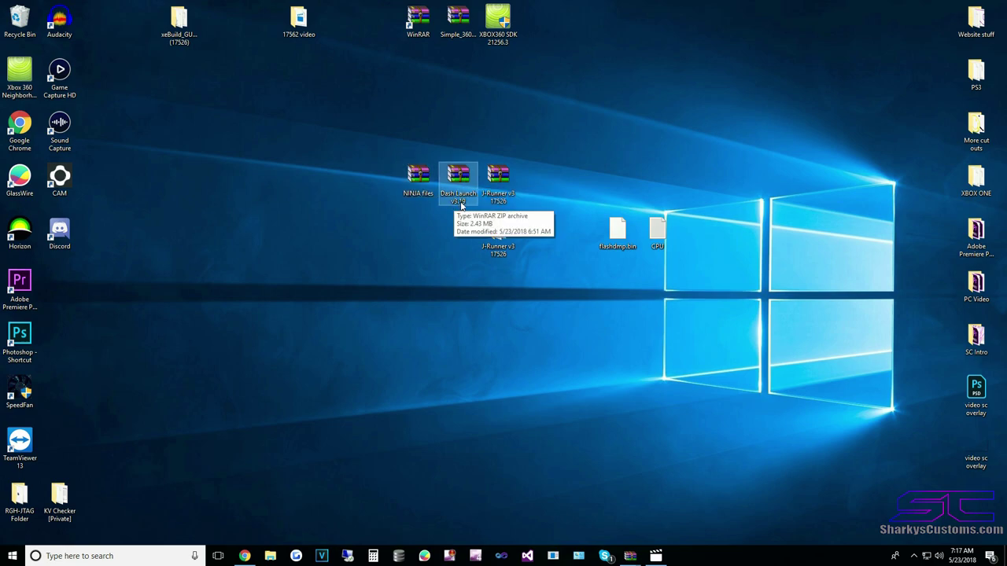
pyautogui.click(508, 182)
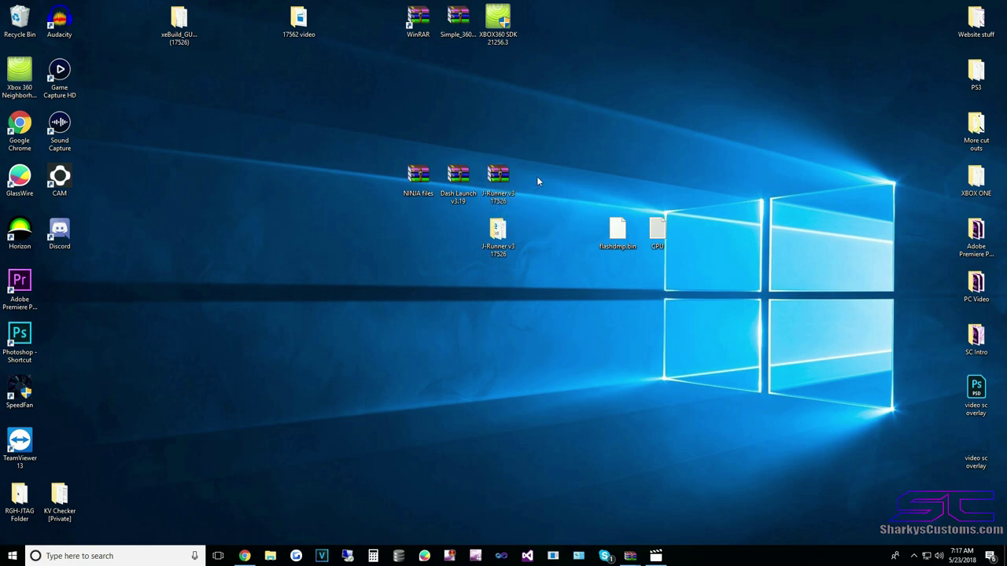
pyautogui.keyDown('shift'); pyautogui.click(407, 193); pyautogui.keyUp('shift')
pyautogui.click(615, 135)
pyautogui.moveTo(403, 63); pyautogui.dragTo(507, 36)
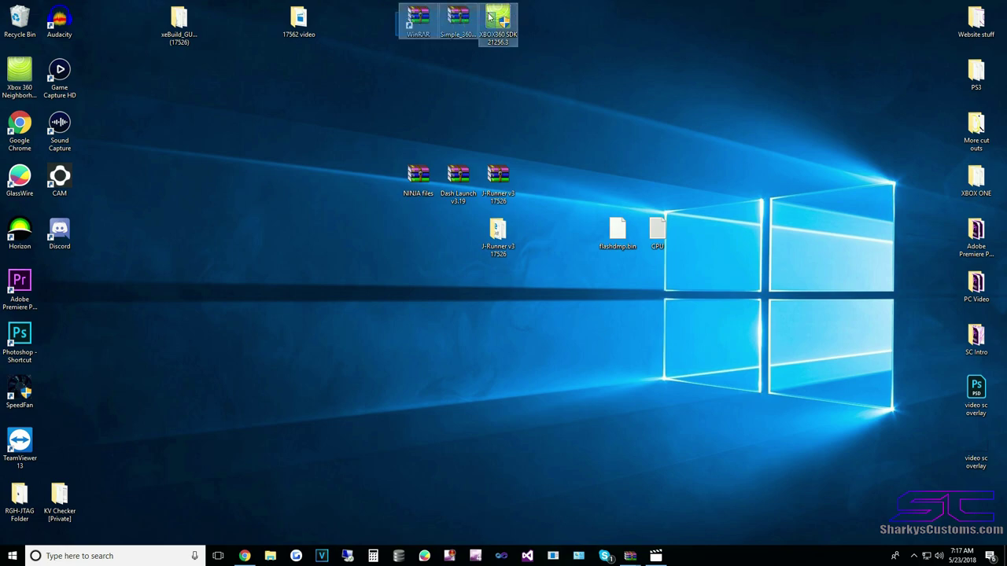
pyautogui.moveTo(382, 63); pyautogui.dragTo(540, 36)
pyautogui.click(561, 235)
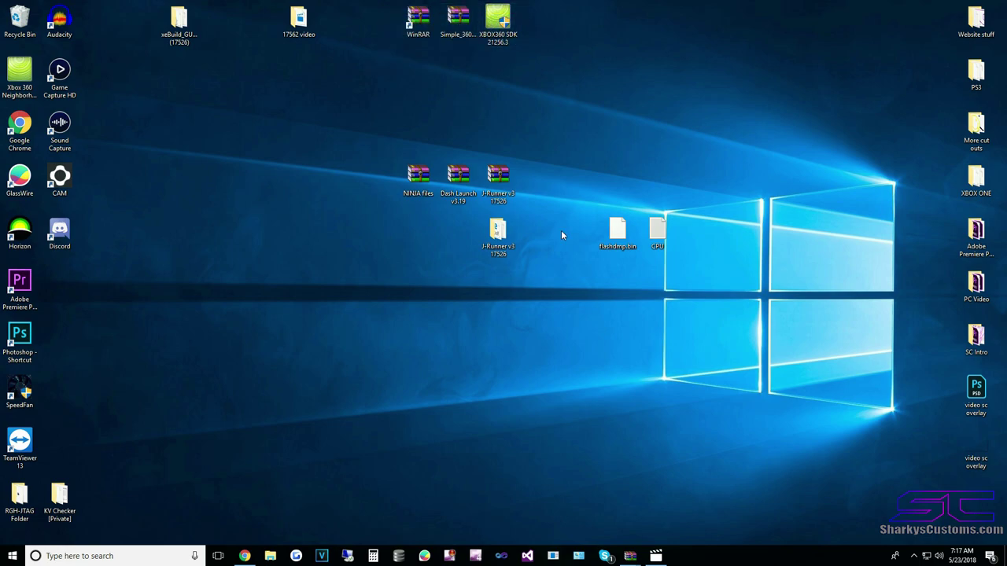
# Step: Extract the NINJA files archive onto the desktop with Extract Here
pyautogui.rightClick(424, 184)
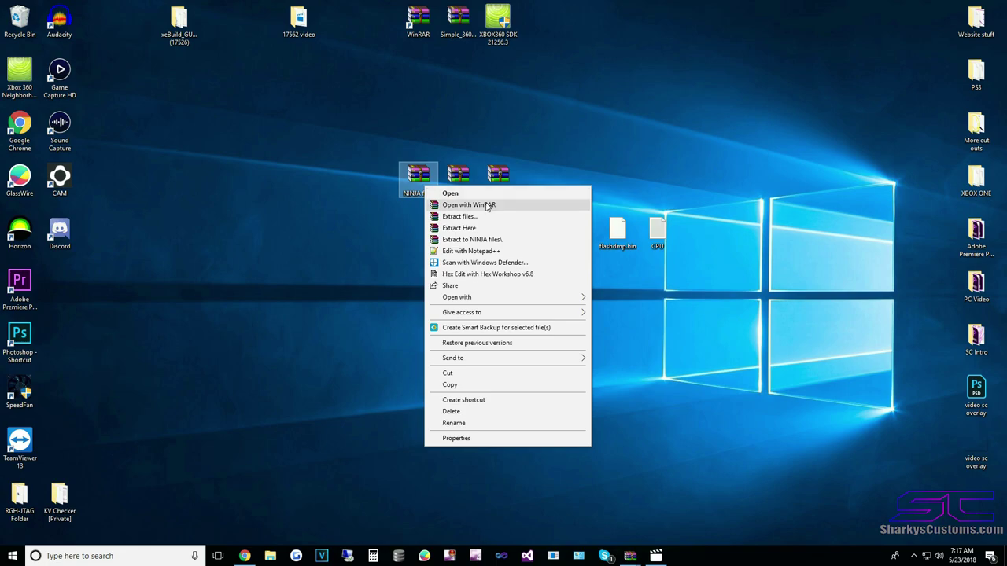
pyautogui.click(457, 239)
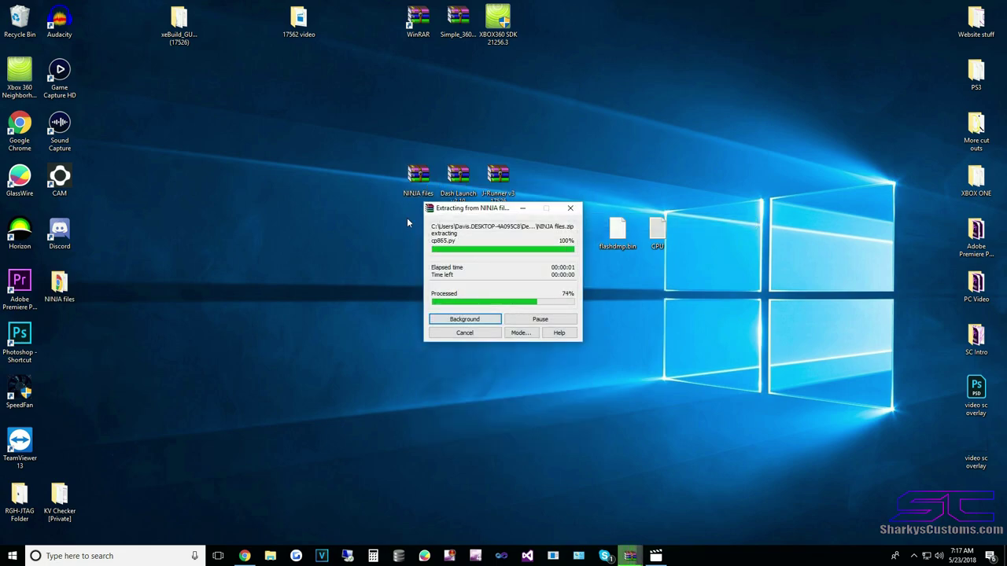
pyautogui.moveTo(500, 273); pyautogui.dragTo(391, 226)
pyautogui.click(459, 286)
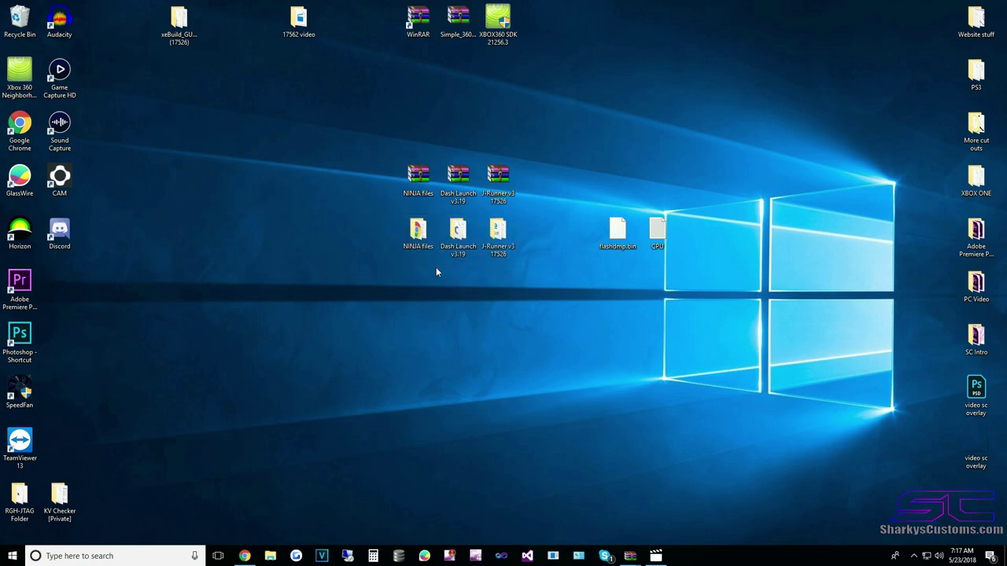
# Step: Select the Dash Launch v3.19 archive on the desktop
pyautogui.click(458, 183)
pyautogui.click(389, 189)
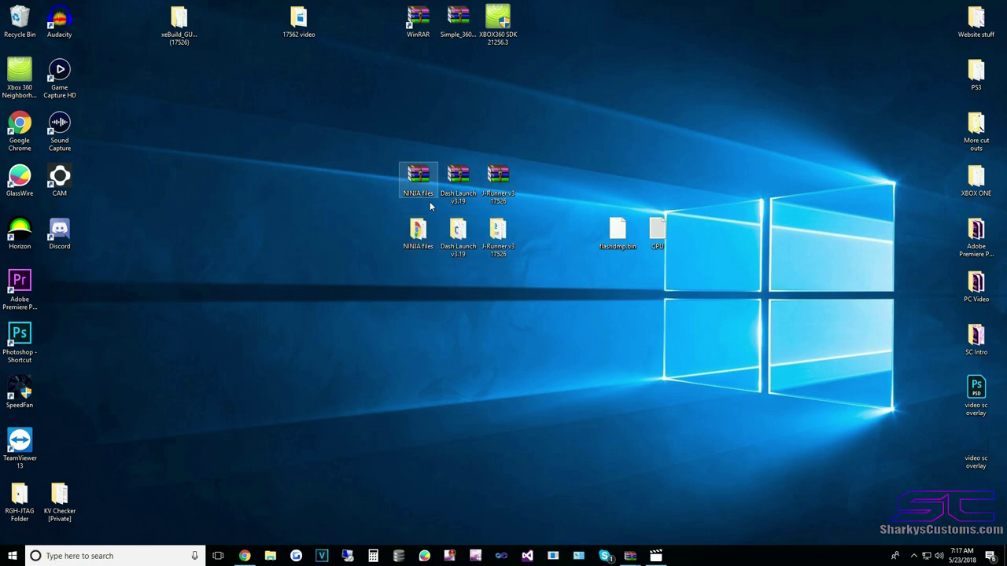
pyautogui.keyDown('shift'); pyautogui.click(459, 176); pyautogui.keyUp('shift')
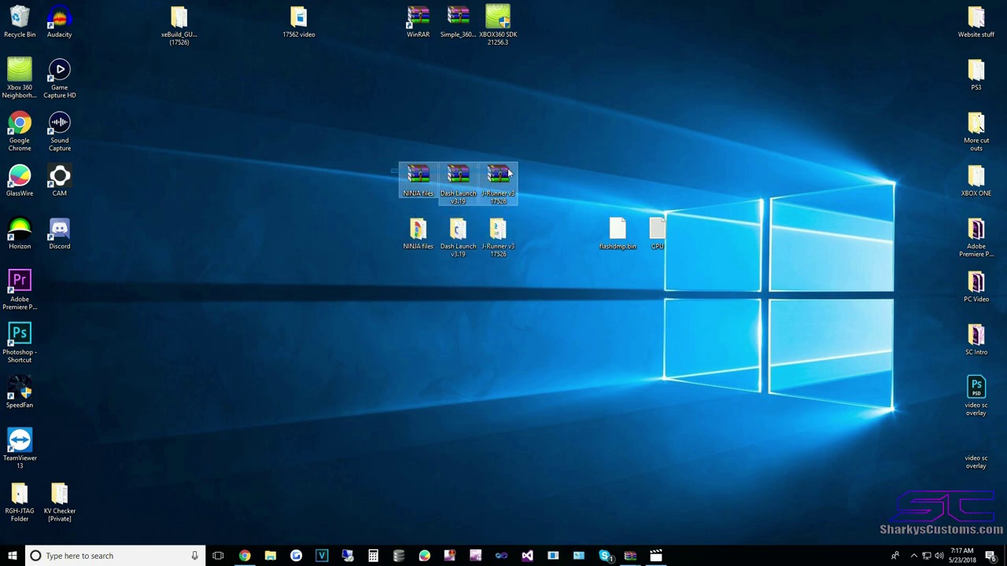
pyautogui.click(460, 180)
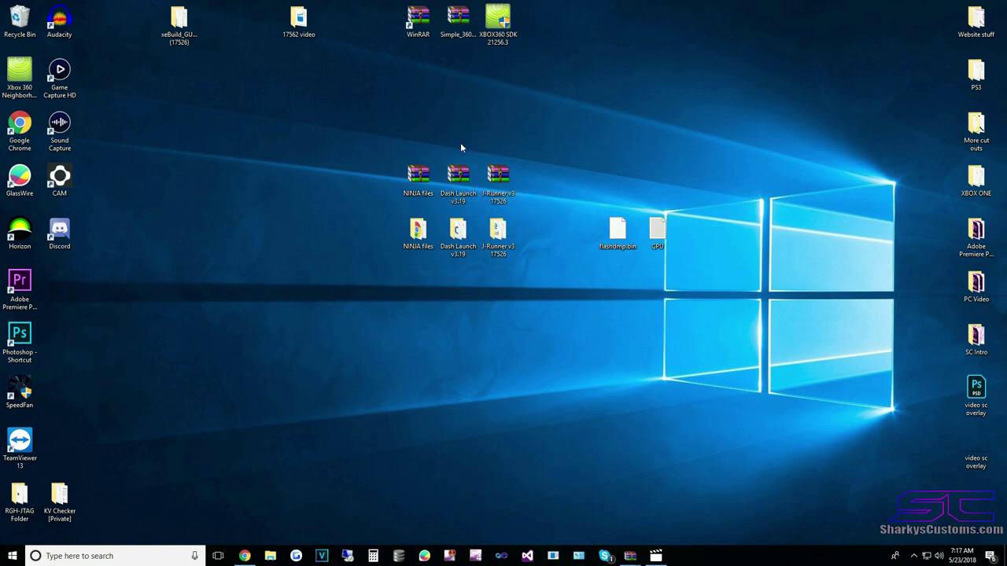
# Step: Place the Xbox 360 Neighborhood icon beside the NINJA files folder on the desktop
pyautogui.click(444, 251)
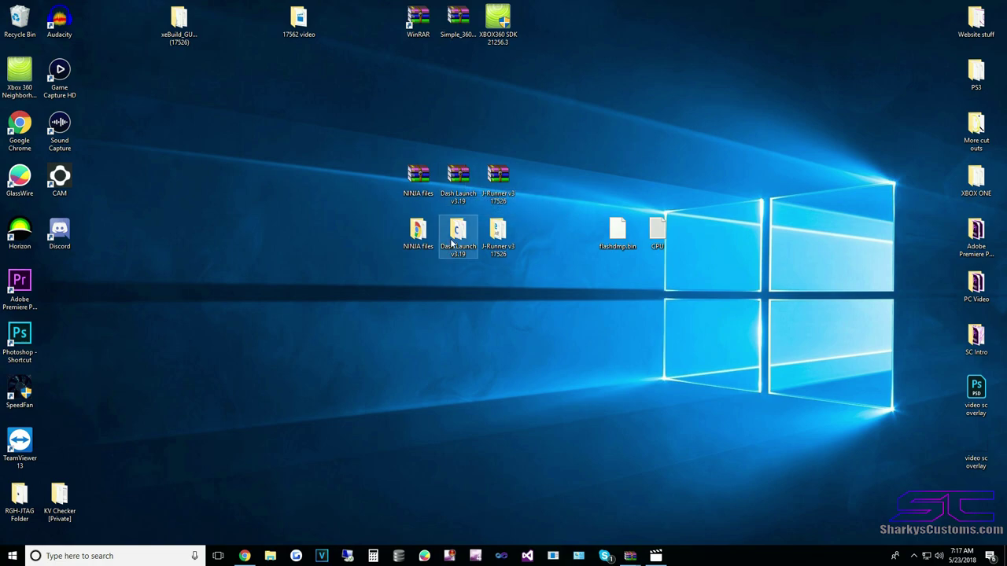
pyautogui.click(525, 300)
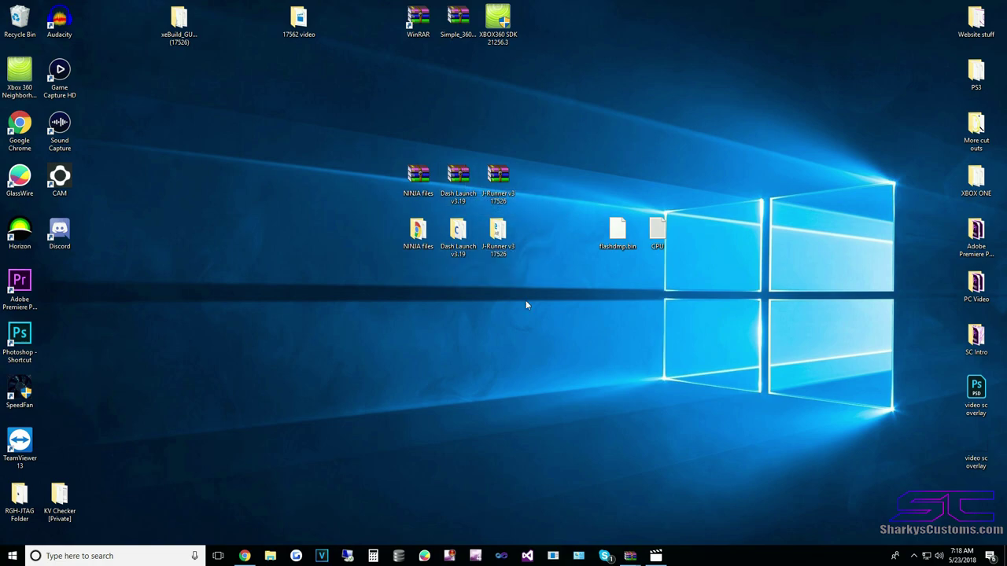
pyautogui.moveTo(11, 74); pyautogui.dragTo(368, 185)
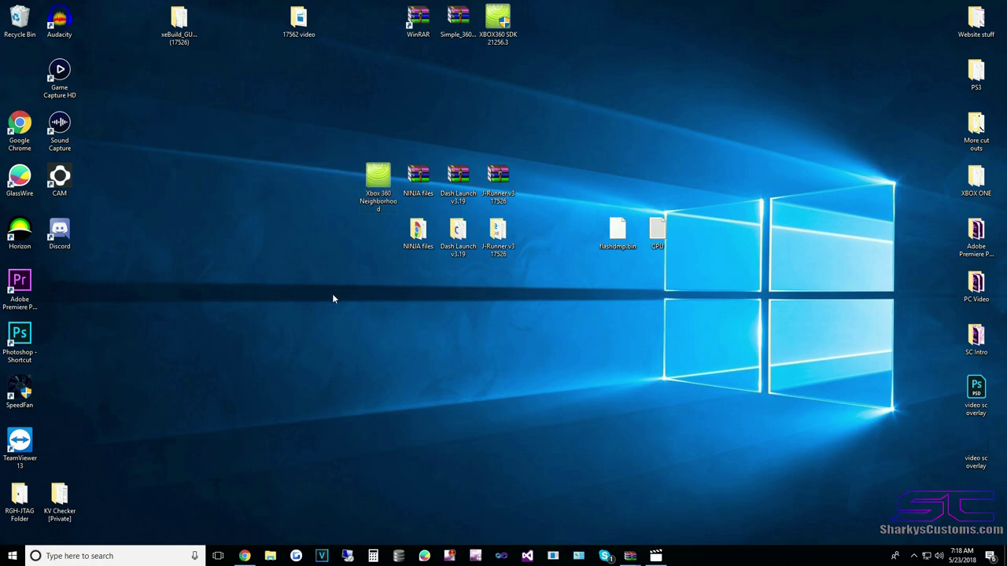
# Step: Browse from Xbox 360 Neighborhood into the JTAG console's Retail Hard Drive Emulation (HDD:) drive
pyautogui.doubleClick(377, 181)
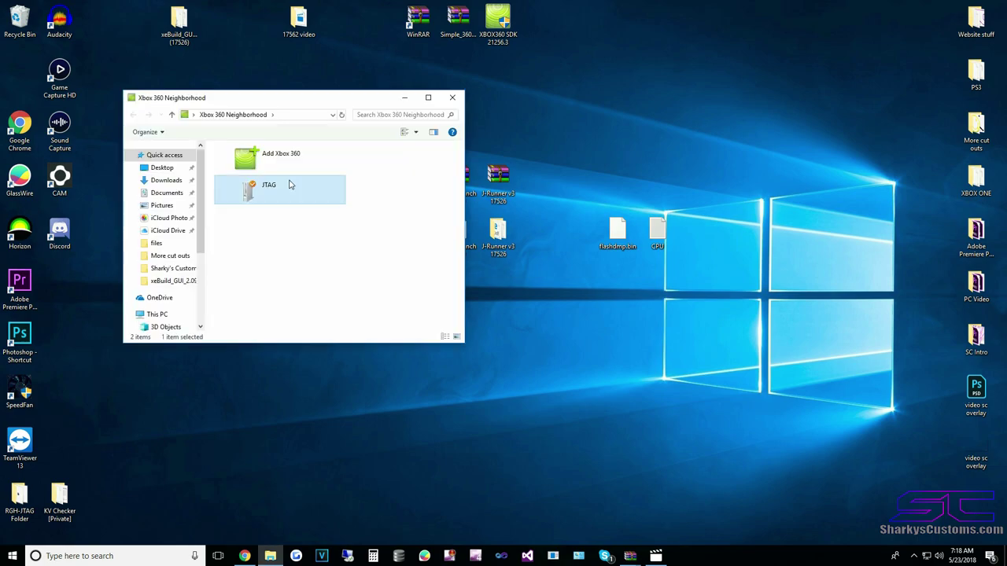
pyautogui.doubleClick(288, 184)
pyautogui.doubleClick(289, 213)
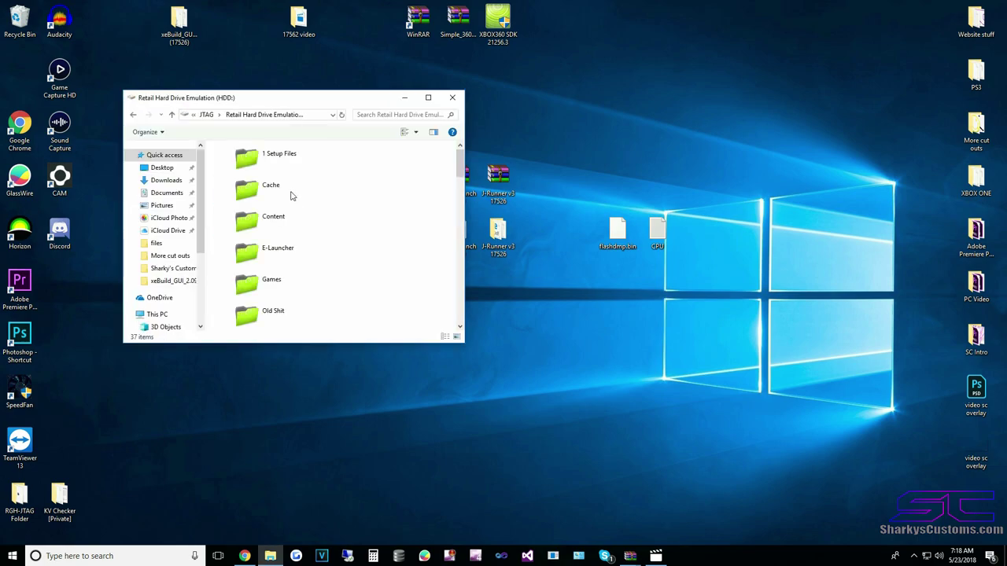
pyautogui.scroll(-5, 344, 207)
pyautogui.scroll(5, 361, 221)
# Step: Open NINJA files > NINJA PLUGINS > USE THESE FILES FOR BUILT IN HDD
pyautogui.moveTo(320, 104); pyautogui.dragTo(515, 278)
pyautogui.doubleClick(418, 232)
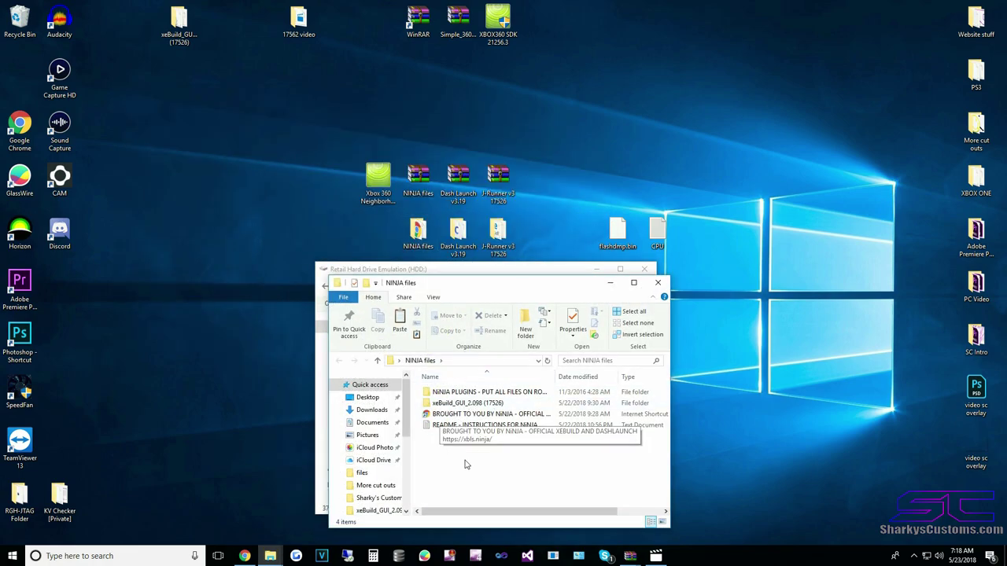
pyautogui.doubleClick(451, 395)
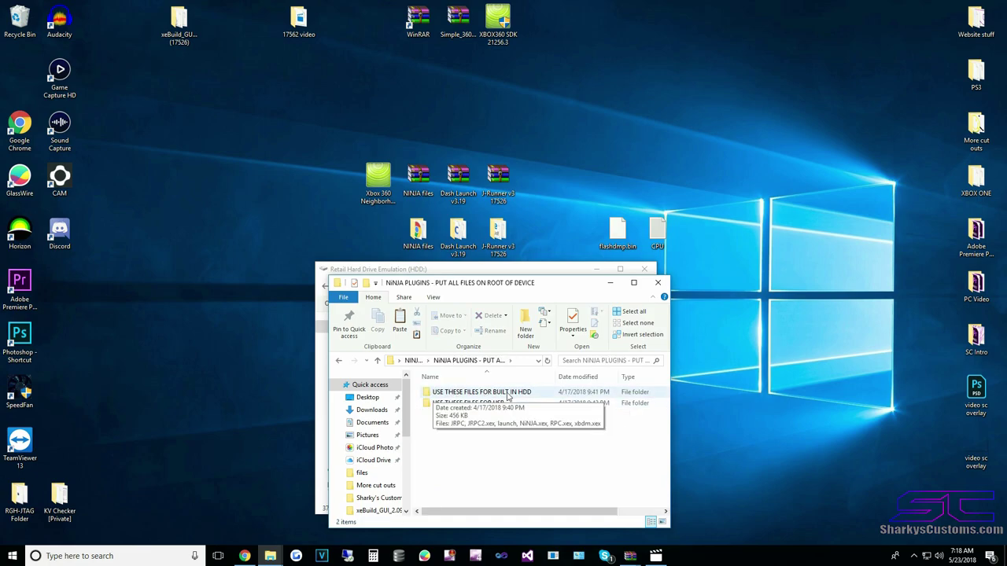
pyautogui.doubleClick(476, 396)
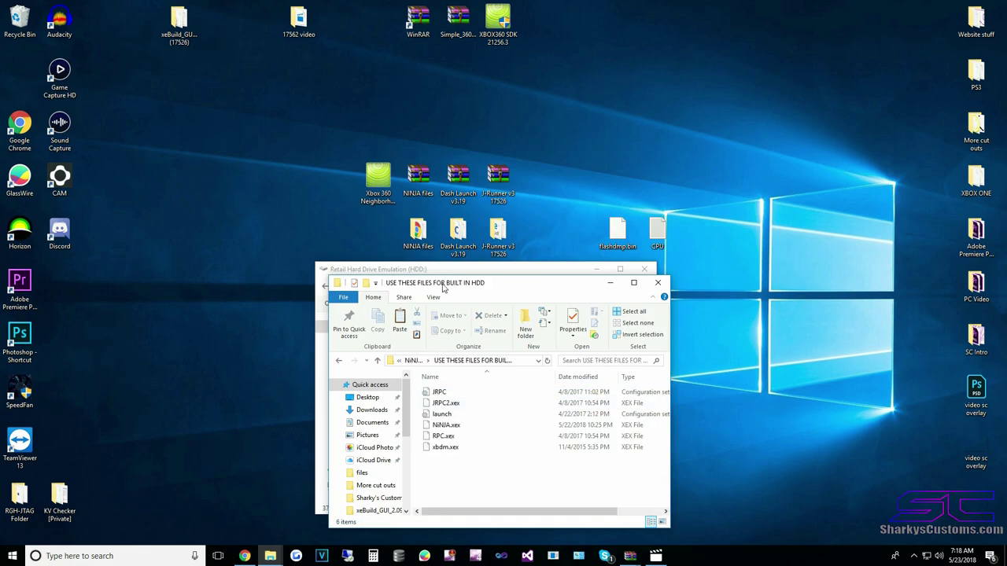
pyautogui.moveTo(454, 281); pyautogui.dragTo(440, 31)
# Step: Copy all six plugin files onto the console's HDD drive, replacing existing copies with Yes to All
pyautogui.moveTo(429, 221); pyautogui.dragTo(415, 132)
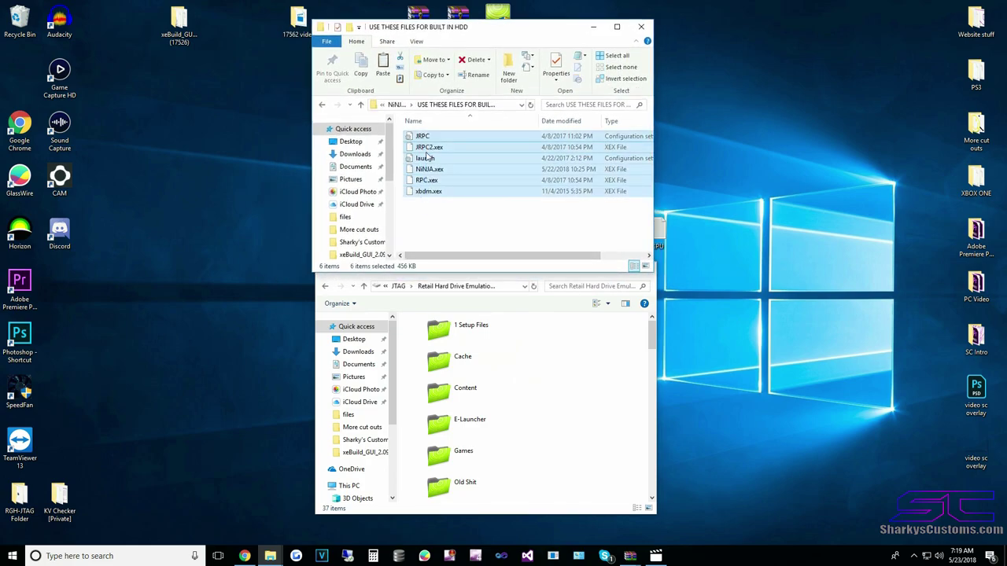
pyautogui.rightClick(425, 151)
pyautogui.click(400, 364)
pyautogui.click(402, 364)
pyautogui.rightClick(402, 363)
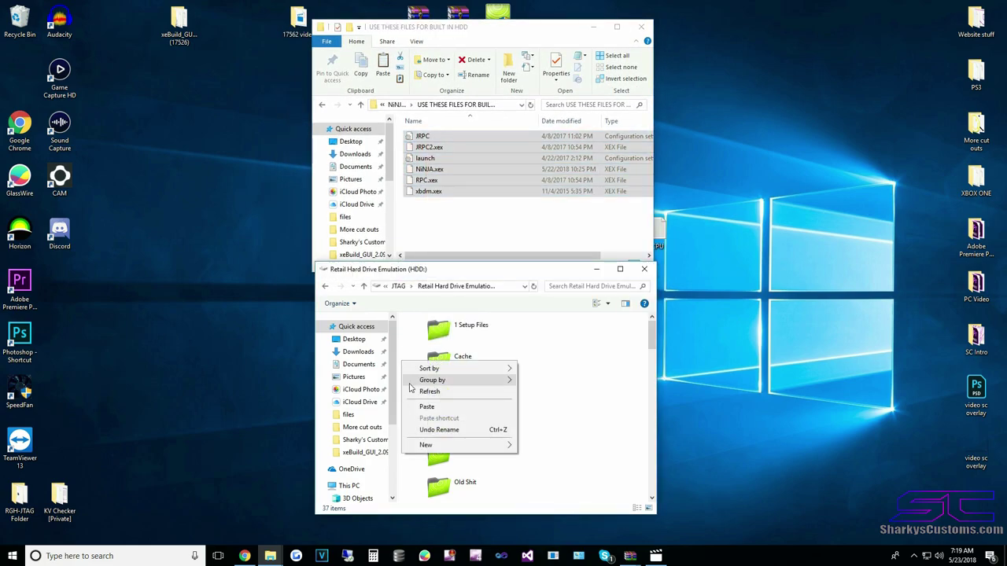
pyautogui.click(421, 408)
pyautogui.click(470, 329)
pyautogui.moveTo(437, 170); pyautogui.dragTo(401, 322)
# Step: Finish copying the six plugin files to the console and close the plugin files window
pyautogui.click(470, 329)
pyautogui.hotkey('alt', 'F4')
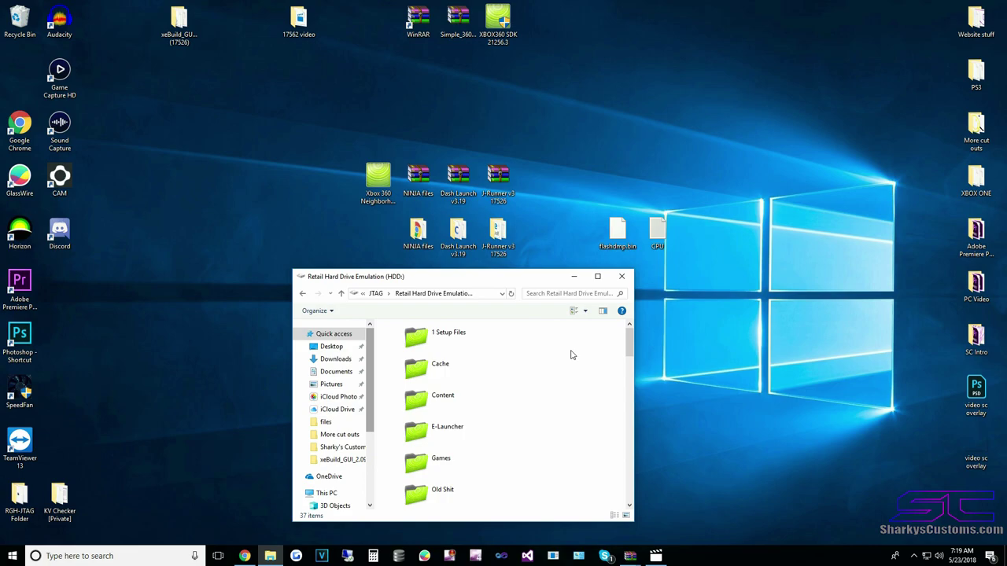
pyautogui.scroll(-5, 535, 377)
pyautogui.scroll(5, 519, 370)
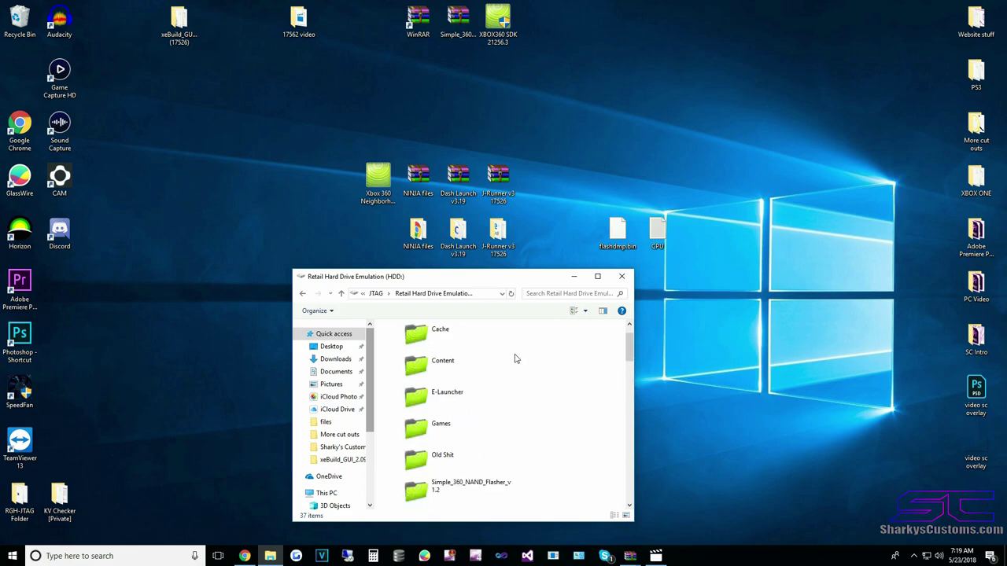
pyautogui.scroll(1, 507, 353)
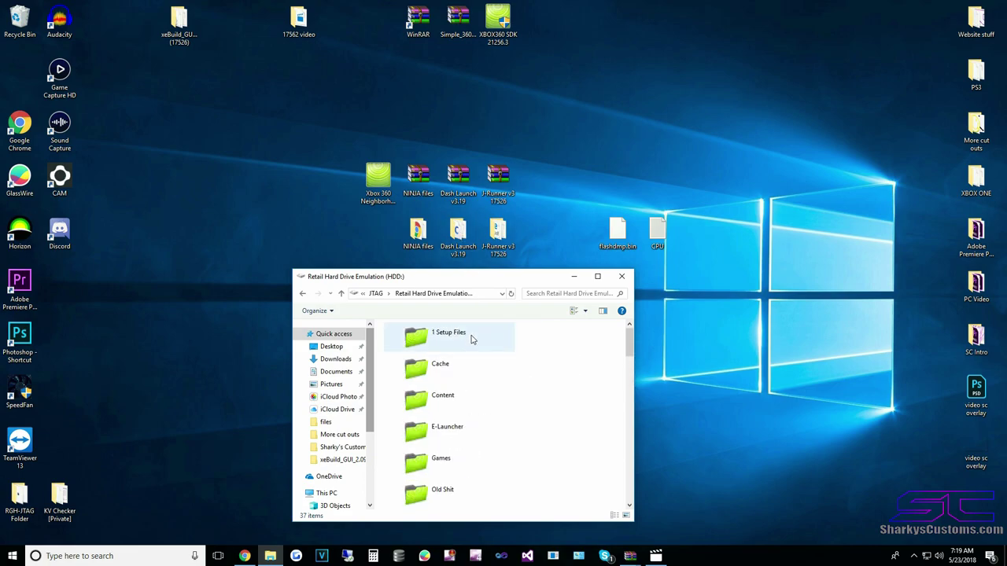
# Step: Replace the old Dash Launch v3.18.1 folder in 1 Setup Files with Dash Launch v3.19
pyautogui.doubleClick(471, 335)
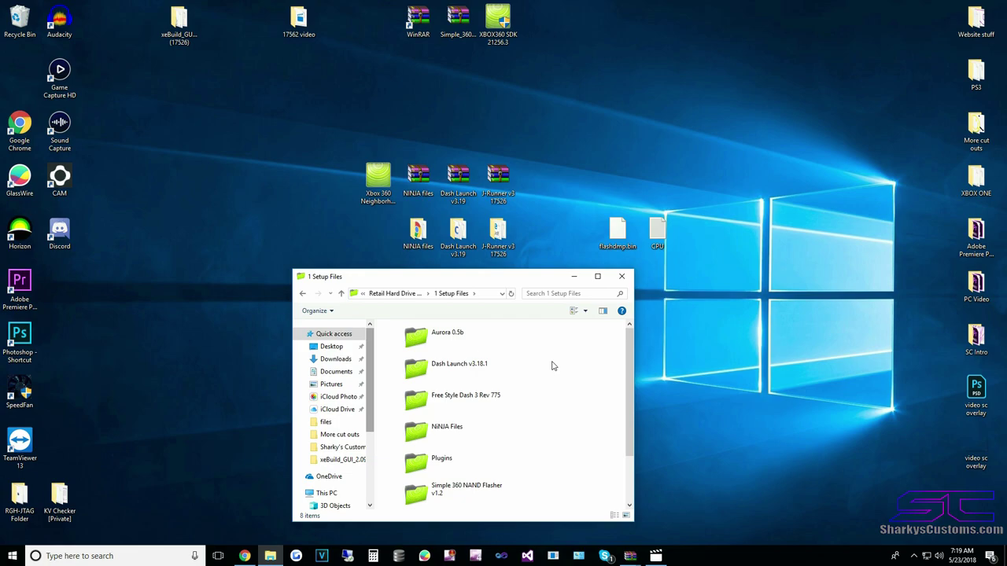
pyautogui.click(445, 376)
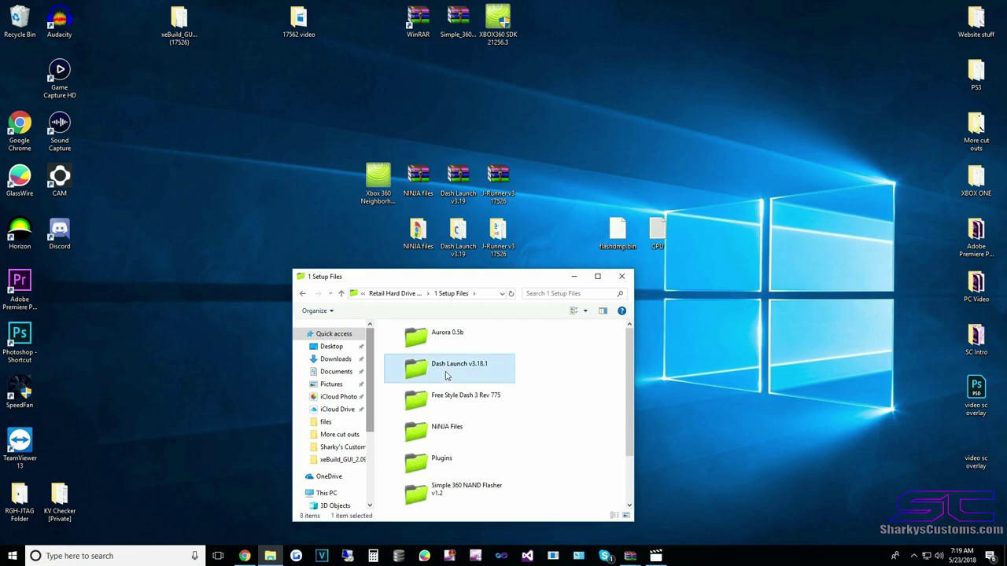
pyautogui.doubleClick(446, 375)
pyautogui.press('Delete')
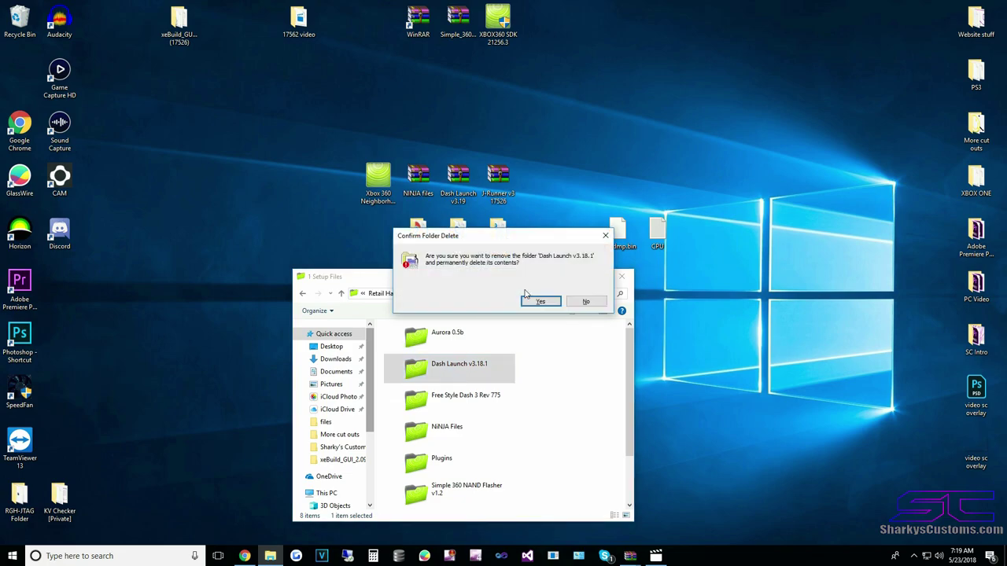
pyautogui.click(542, 300)
pyautogui.moveTo(469, 239); pyautogui.dragTo(384, 345)
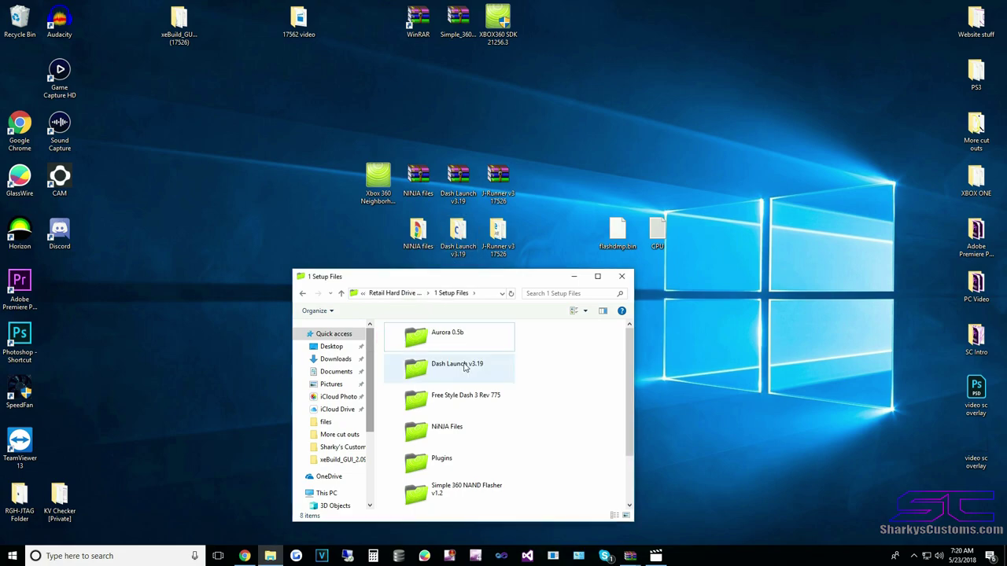
# Step: Open the Dash Launch v3.19 Installer folder to check its default.xex
pyautogui.doubleClick(443, 366)
pyautogui.doubleClick(406, 345)
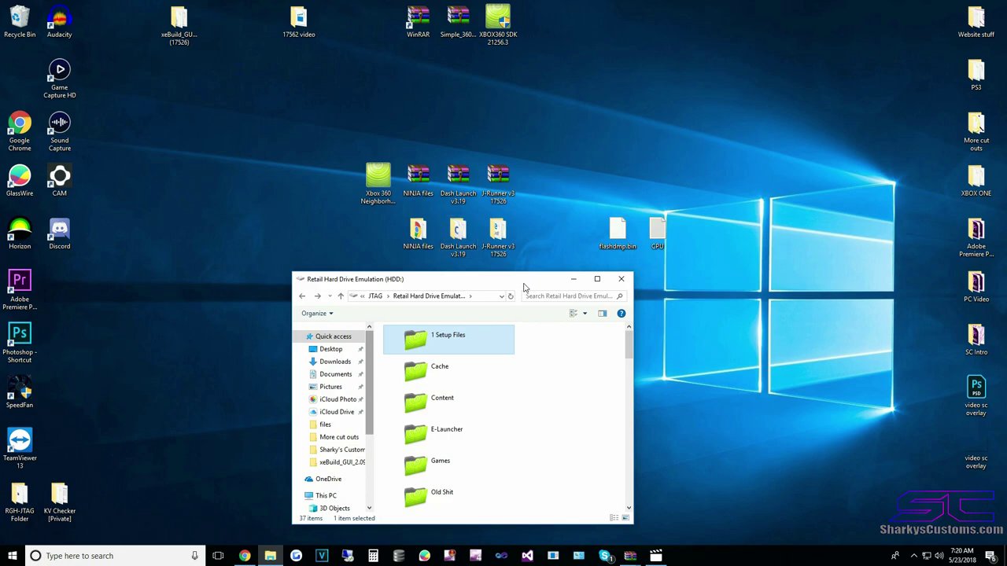
pyautogui.moveTo(522, 286)
pyautogui.mouseDown()
pyautogui.moveTo(515, 249)
pyautogui.moveTo(519, 282)
pyautogui.mouseUp()
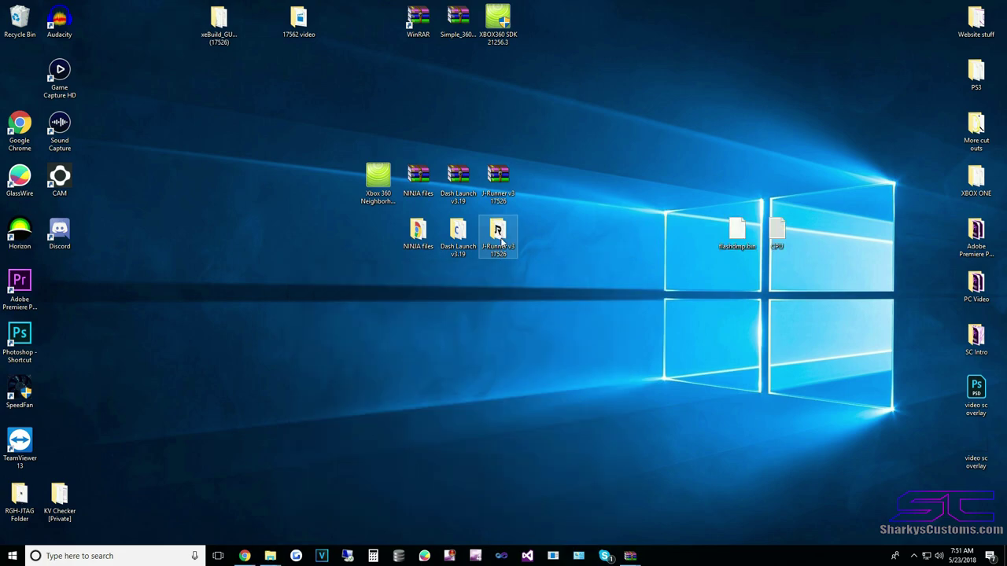
# Step: Run JRunner.exe from the J-Runner v3 17526 folder as administrator
pyautogui.doubleClick(500, 242)
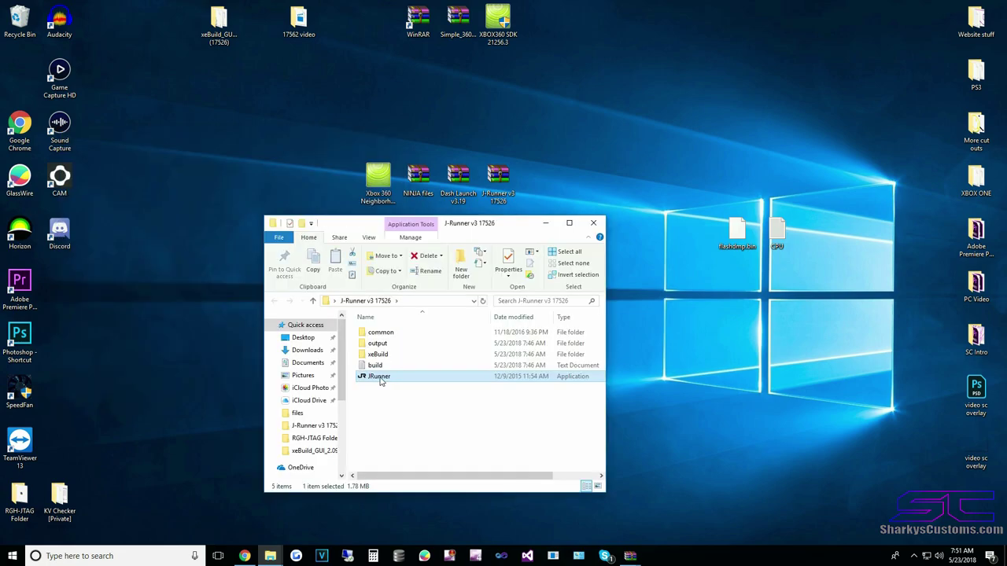
pyautogui.rightClick(380, 378)
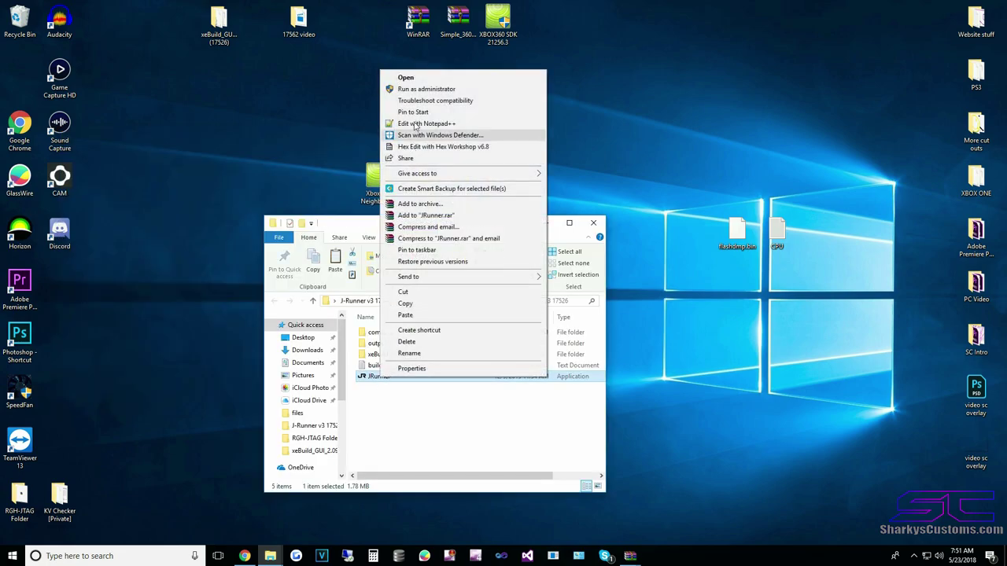
pyautogui.click(427, 92)
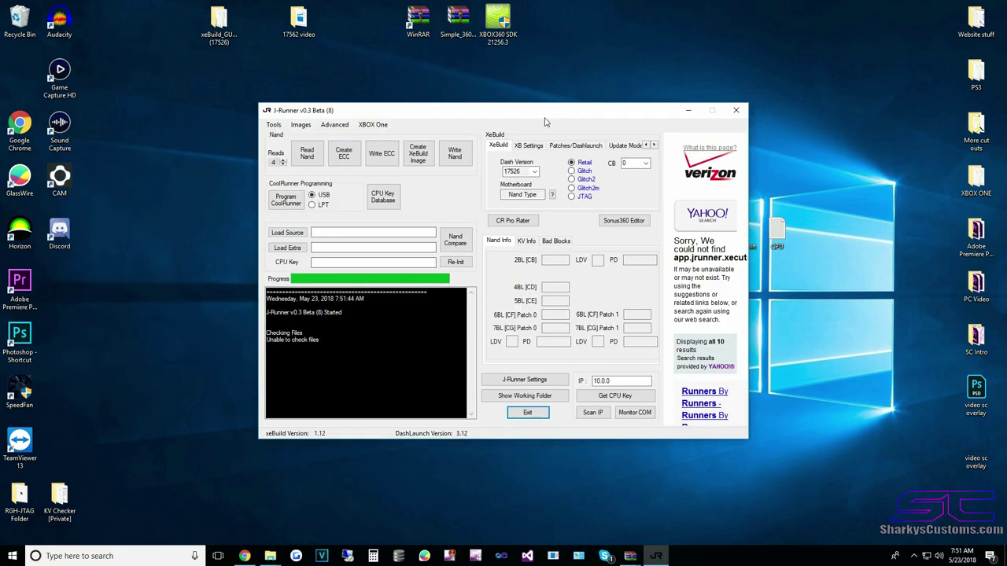
# Step: Load flashdmp.bin from the Desktop as J-Runner's source NAND dump
pyautogui.moveTo(516, 116); pyautogui.dragTo(484, 109)
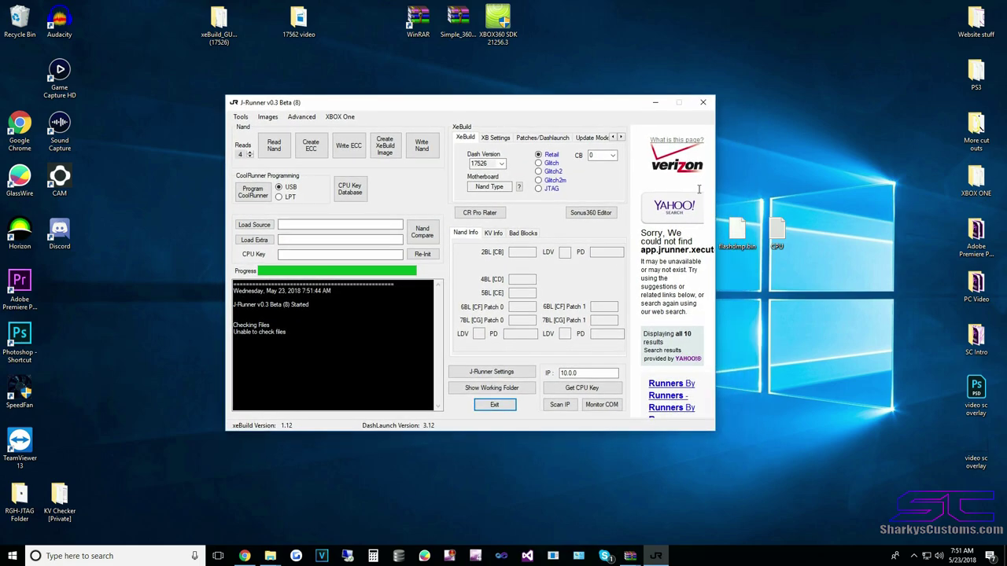
pyautogui.click(738, 236)
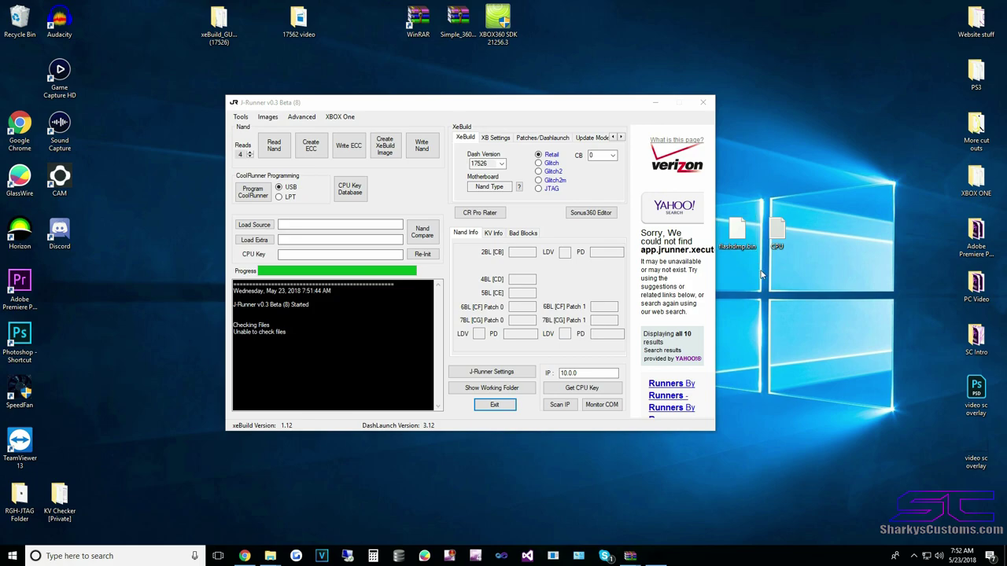
pyautogui.click(250, 224)
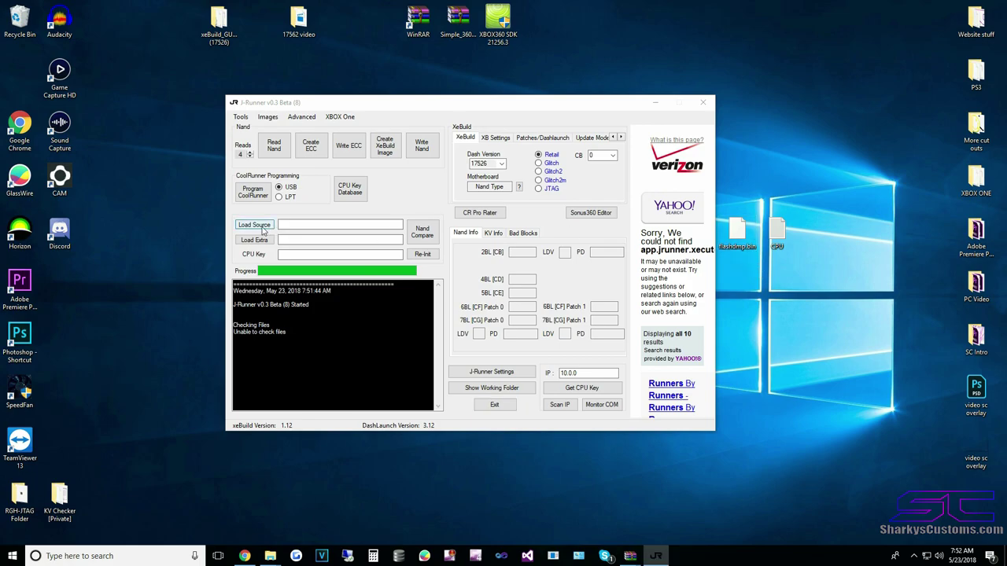
pyautogui.click(267, 264)
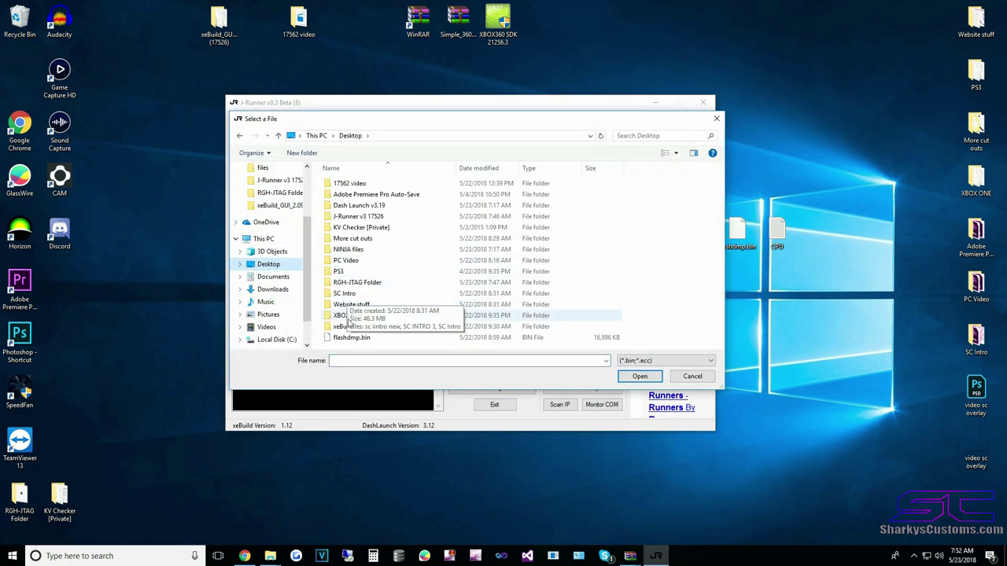
pyautogui.doubleClick(368, 298)
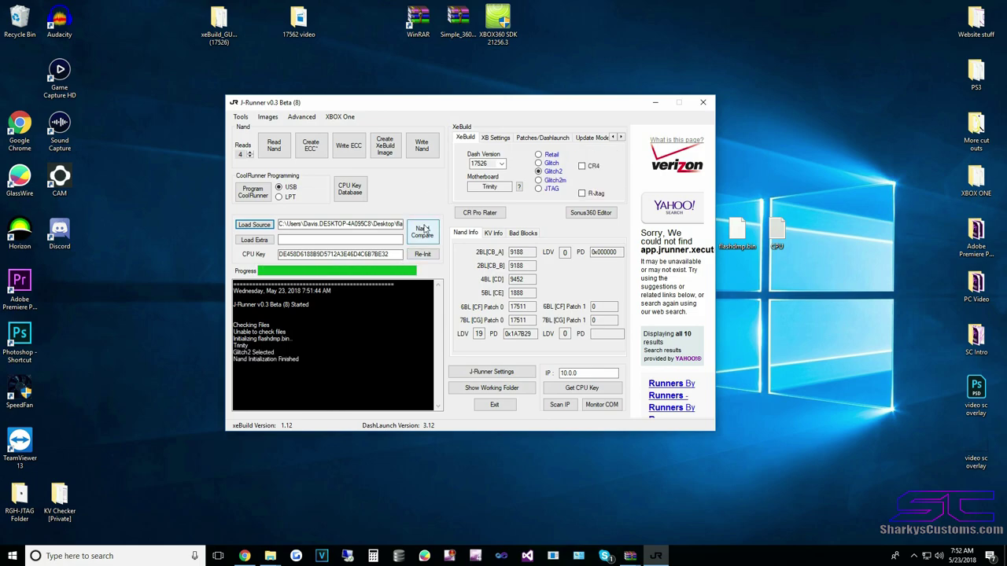
# Step: Copy the key from the CPU text file and paste it into J-Runner's CPU Key field
pyautogui.doubleClick(336, 254)
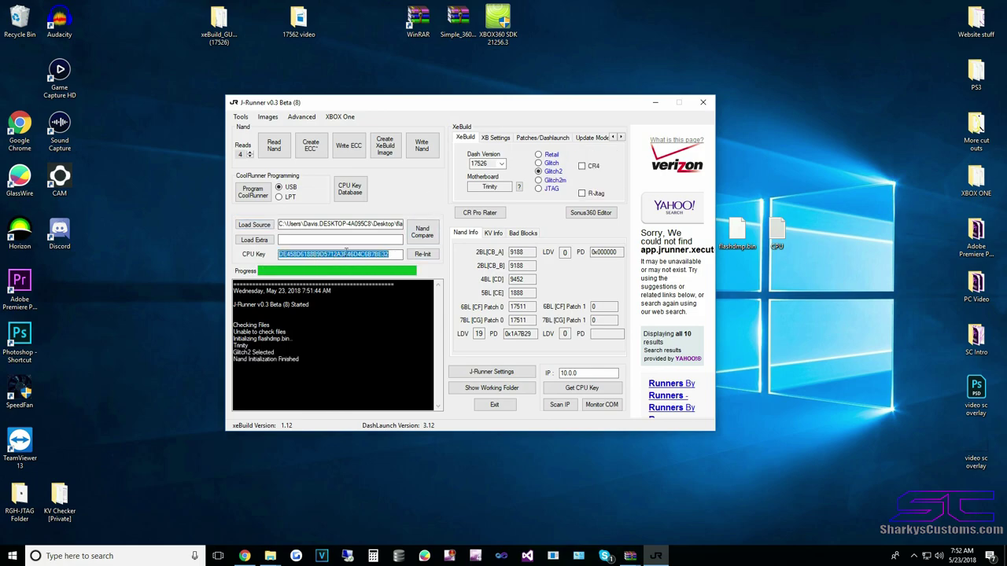
pyautogui.doubleClick(777, 228)
pyautogui.hotkey('ctrl', 'a')
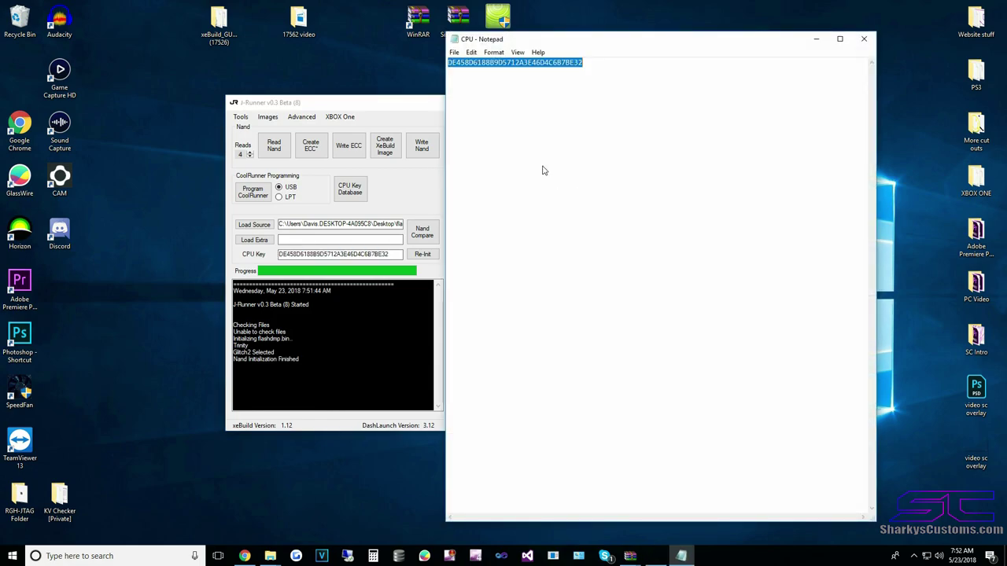
pyautogui.rightClick(541, 167)
pyautogui.click(564, 199)
pyautogui.click(865, 40)
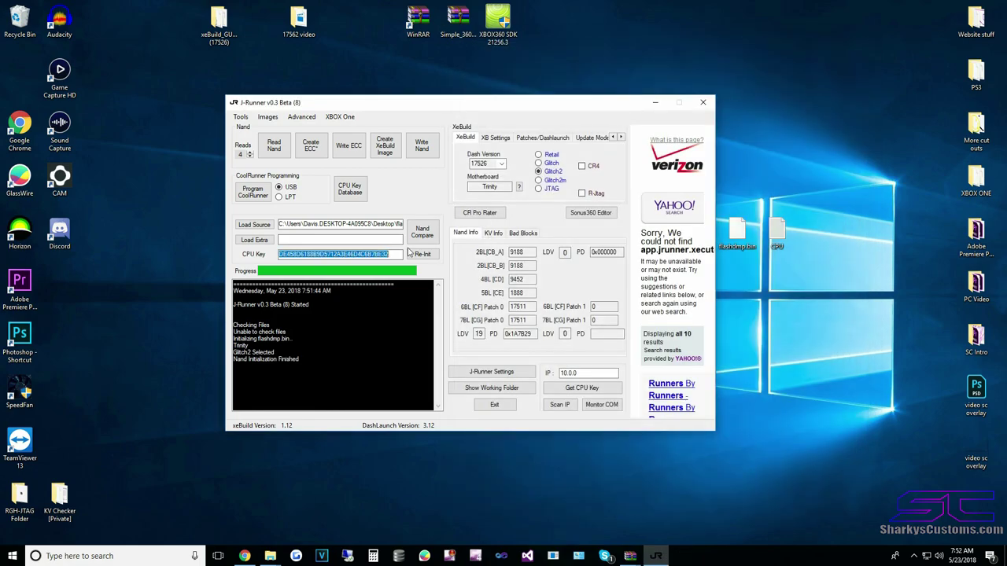
pyautogui.press('BackSpace')
pyautogui.rightClick(382, 256)
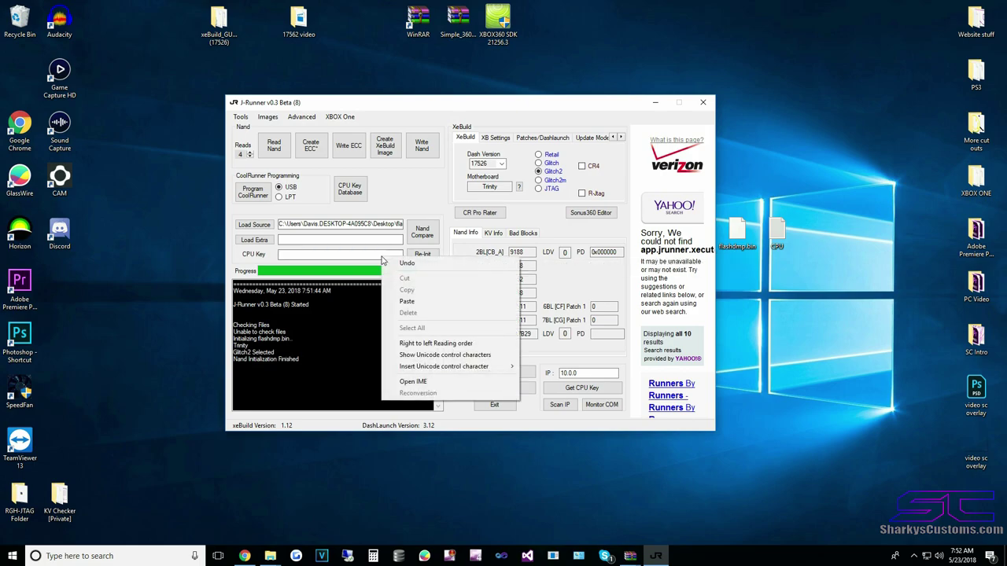
pyautogui.click(399, 301)
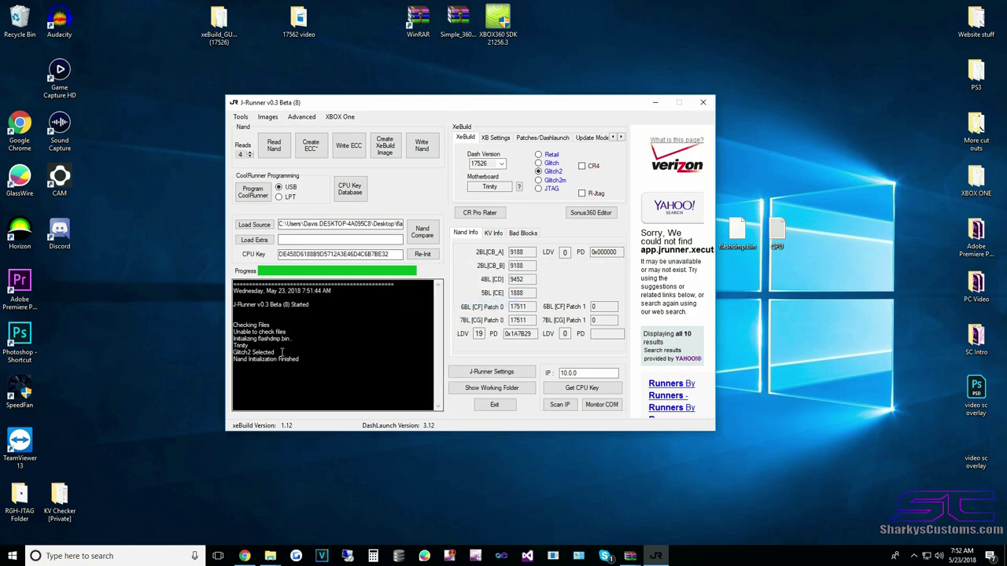
# Step: Re-initialize the dump with the pasted CPU key and review the KV Info, including the DVD key
pyautogui.click(430, 256)
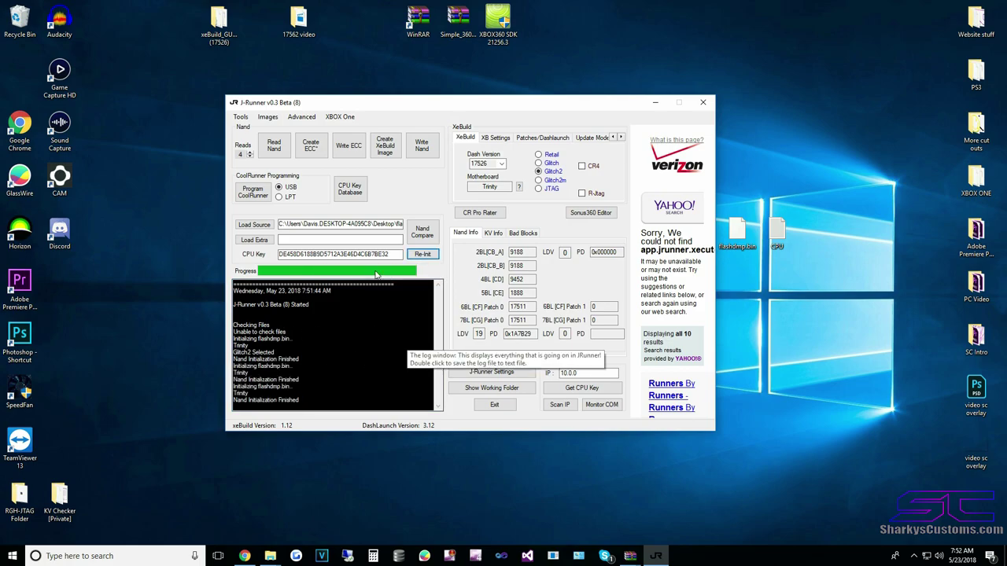
pyautogui.click(493, 236)
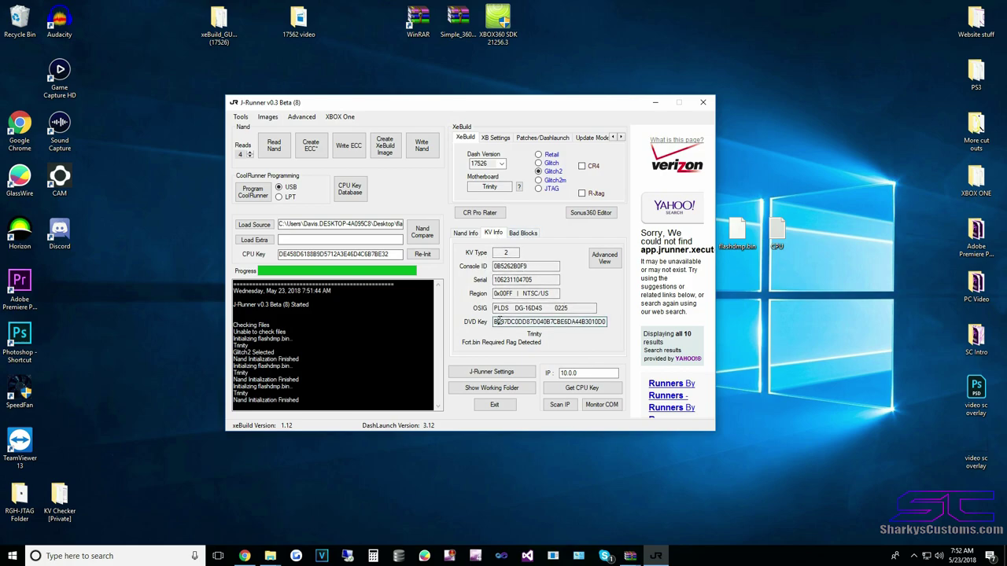
pyautogui.doubleClick(551, 322)
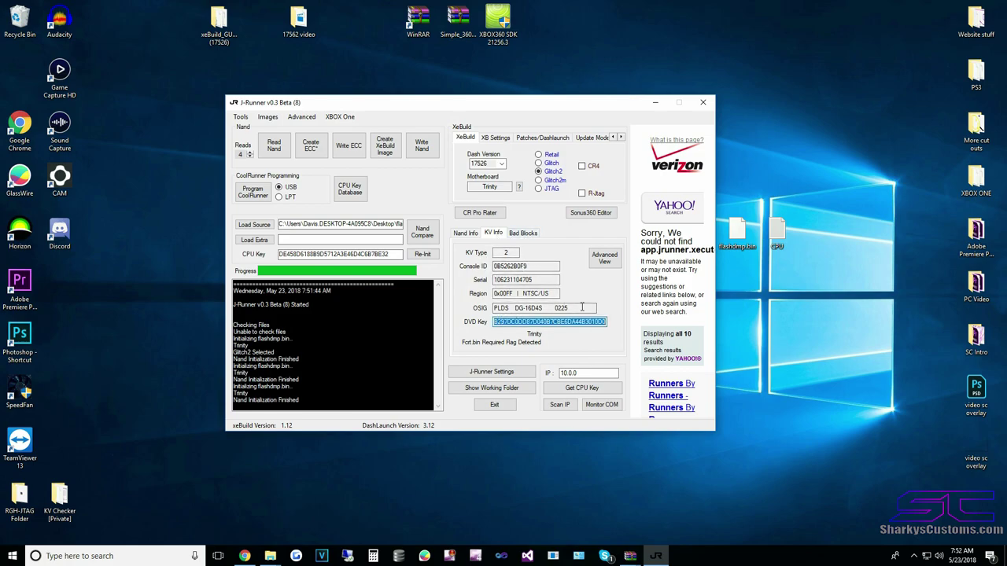
pyautogui.click(503, 187)
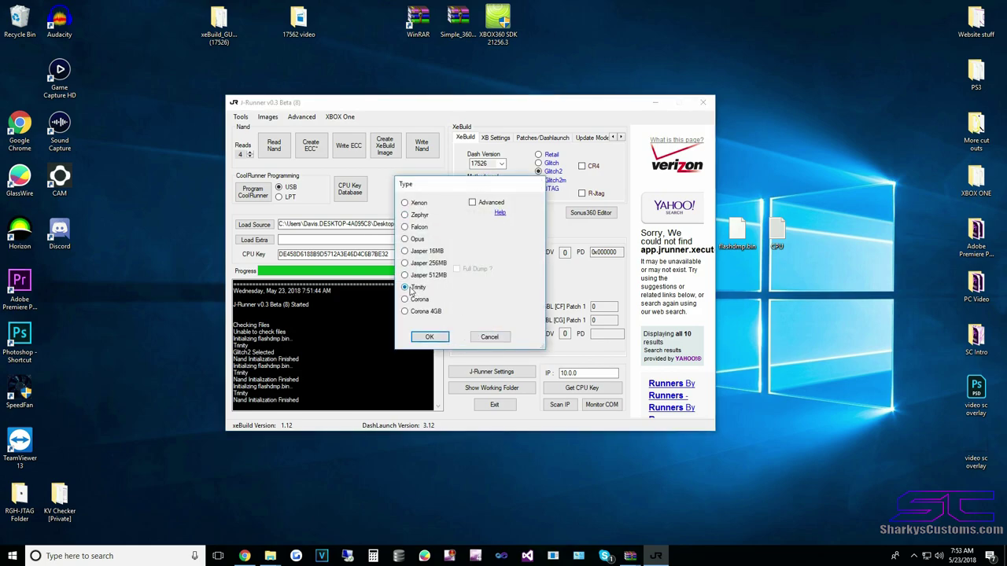
# Step: Close the Type dialog keeping Trinity, try the JTAG option, then reselect Glitch2
pyautogui.click(489, 336)
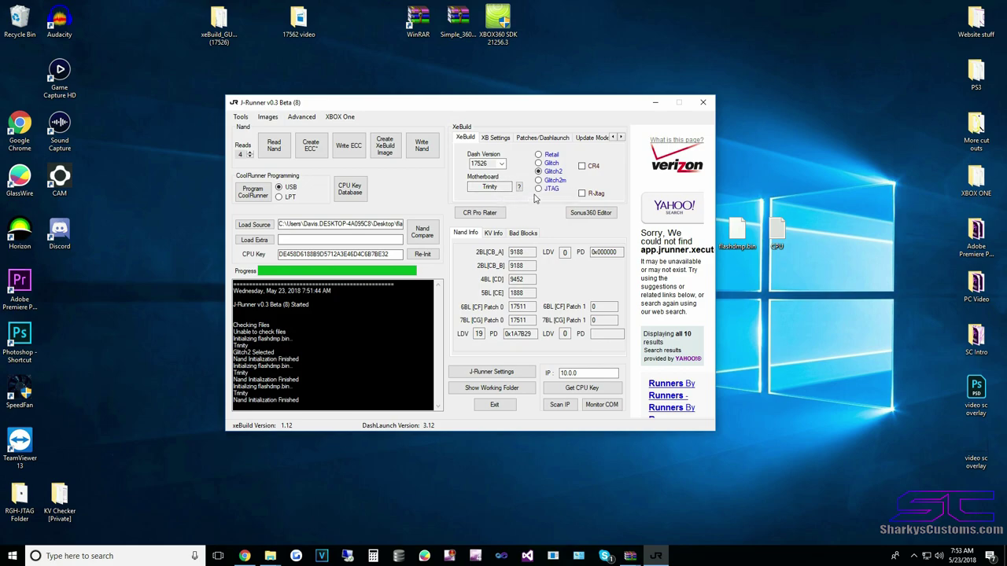
pyautogui.click(538, 189)
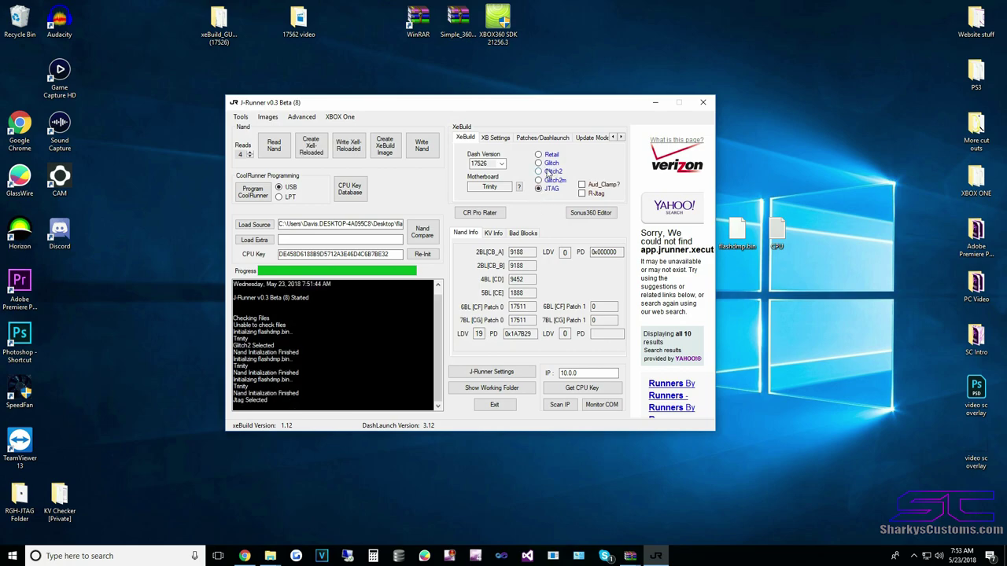
pyautogui.click(547, 173)
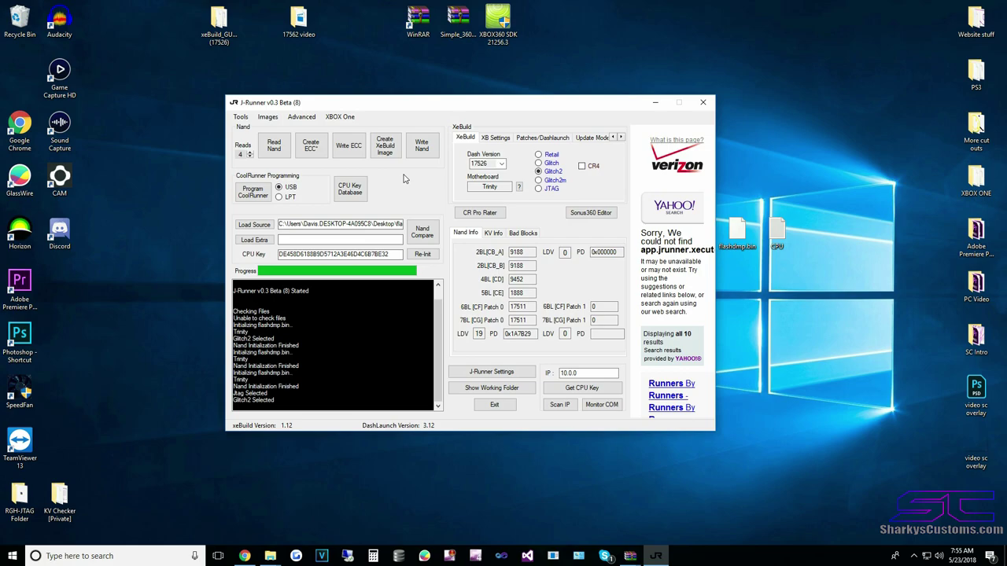
pyautogui.click(543, 174)
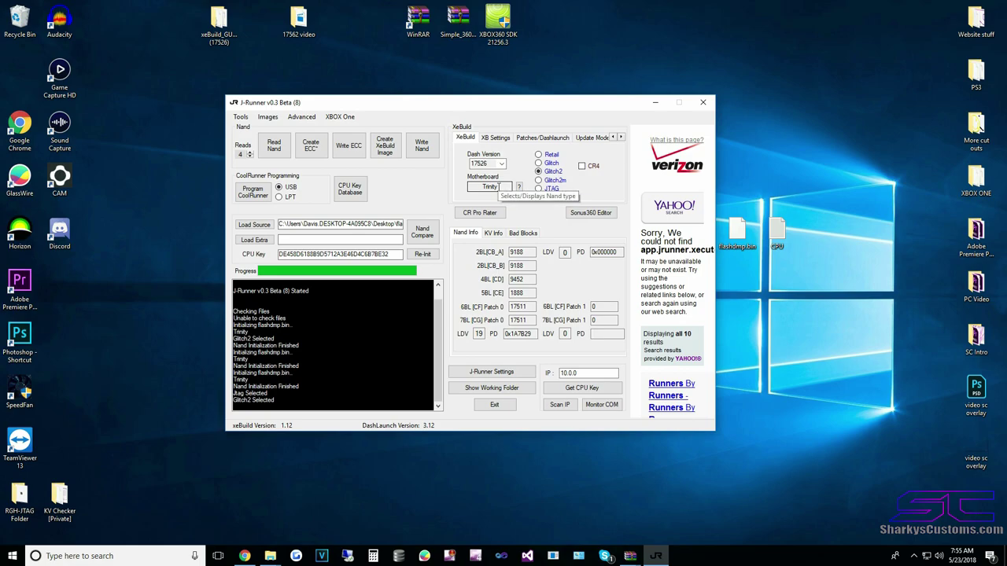
# Step: Build the Glitch2 XeBuild image for dashboard 17526 and confirm updflash.bin in the finished log
pyautogui.click(383, 150)
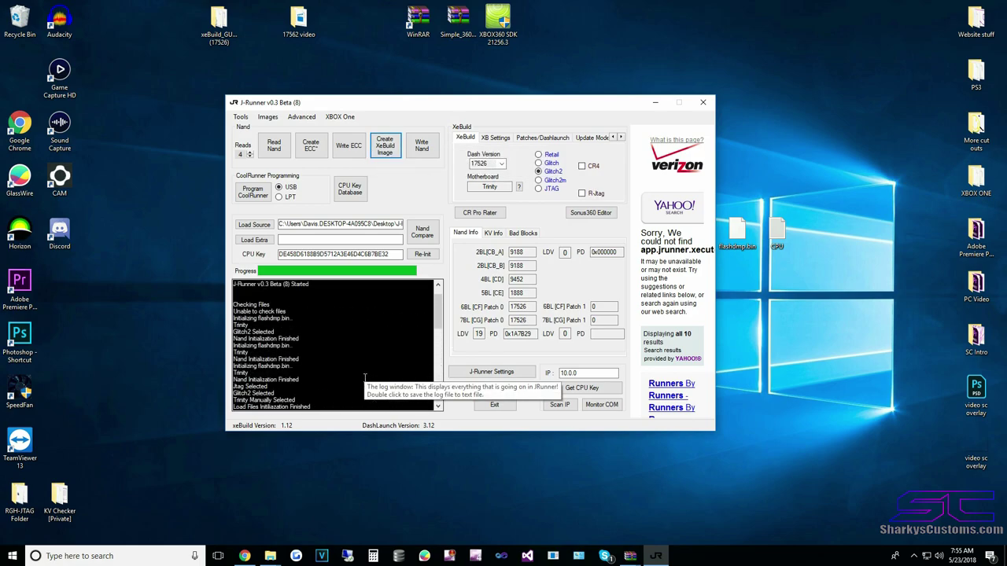
pyautogui.moveTo(238, 317); pyautogui.dragTo(314, 356)
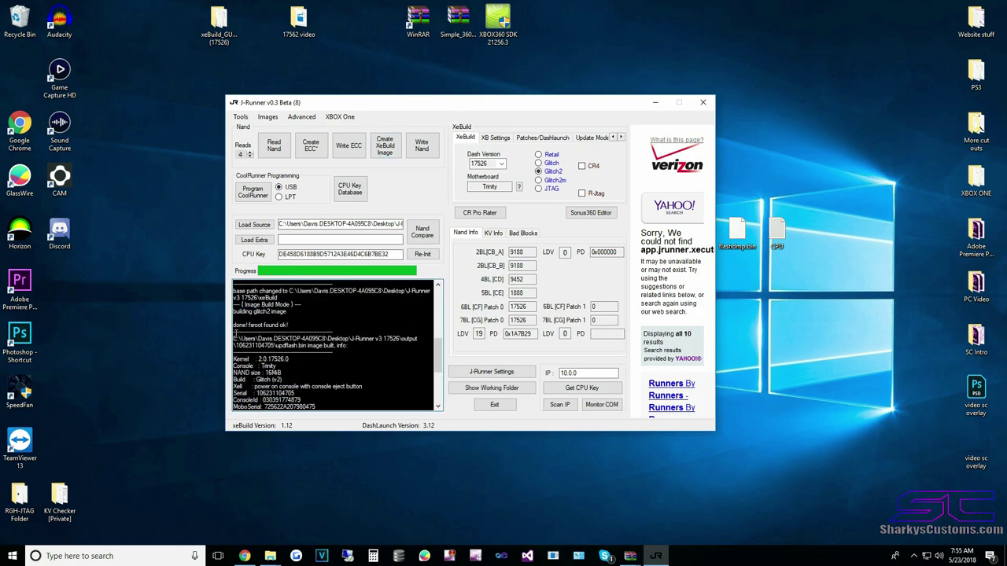
pyautogui.moveTo(234, 334); pyautogui.dragTo(346, 360)
pyautogui.click(277, 330)
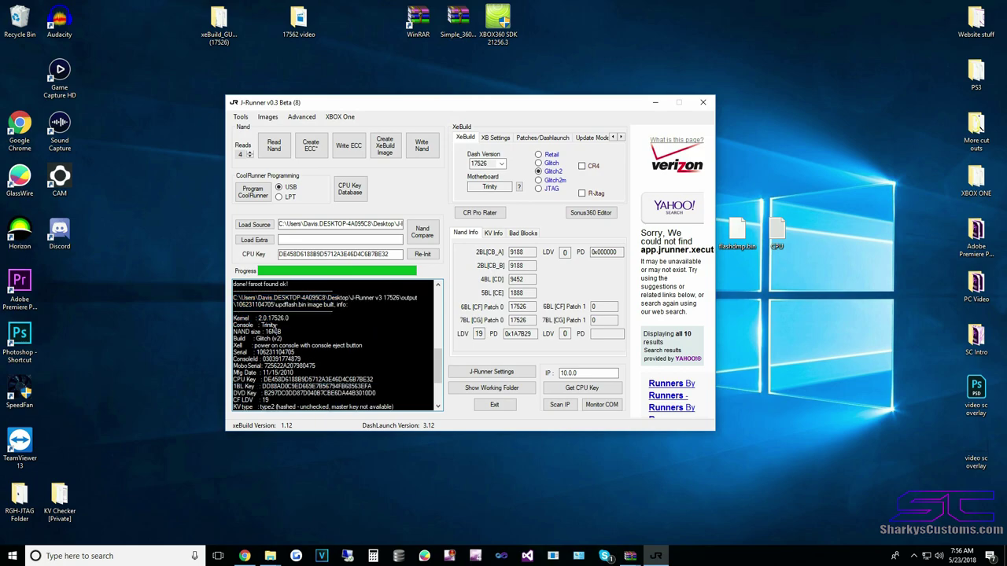
pyautogui.moveTo(291, 329); pyautogui.dragTo(348, 415)
pyautogui.click(346, 397)
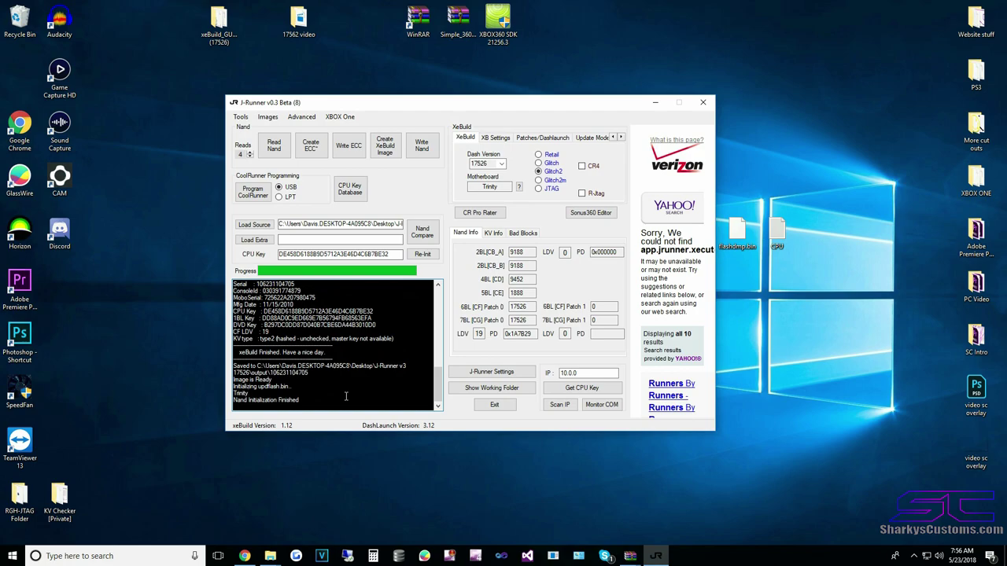
pyautogui.scroll(3, 336, 388)
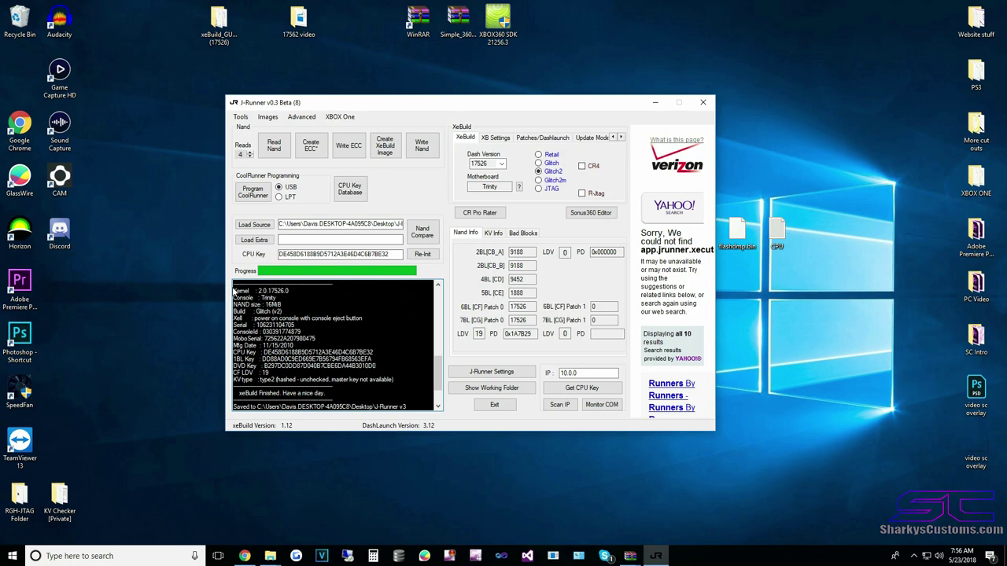
pyautogui.moveTo(234, 290); pyautogui.dragTo(397, 379)
pyautogui.moveTo(326, 352)
pyautogui.mouseDown()
pyautogui.moveTo(238, 346)
pyautogui.moveTo(341, 354)
pyautogui.mouseUp()
pyautogui.click(340, 353)
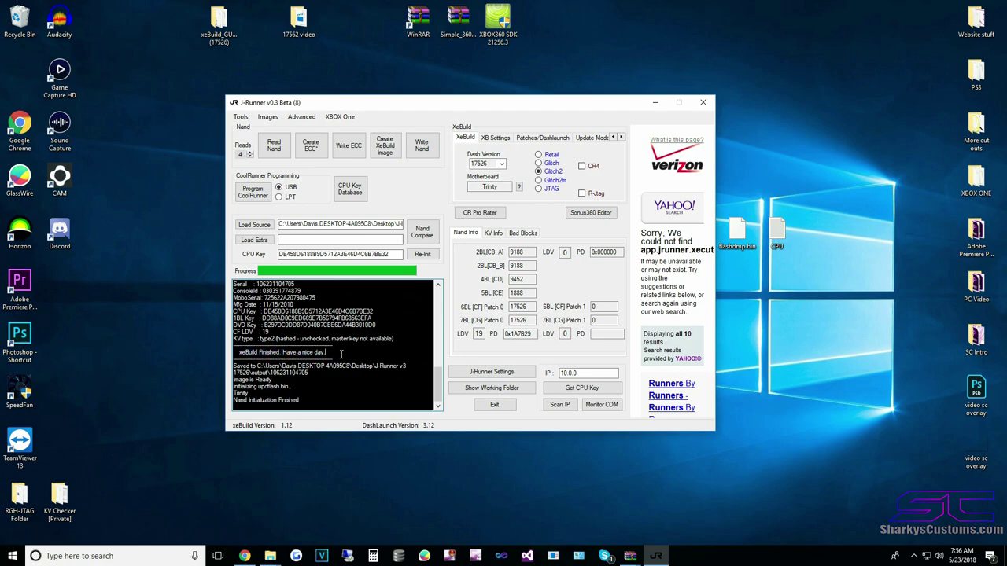
pyautogui.moveTo(343, 387); pyautogui.dragTo(256, 388)
# Step: Open the xeBuild output folder and select the updflash.bin image
pyautogui.click(305, 381)
pyautogui.click(465, 389)
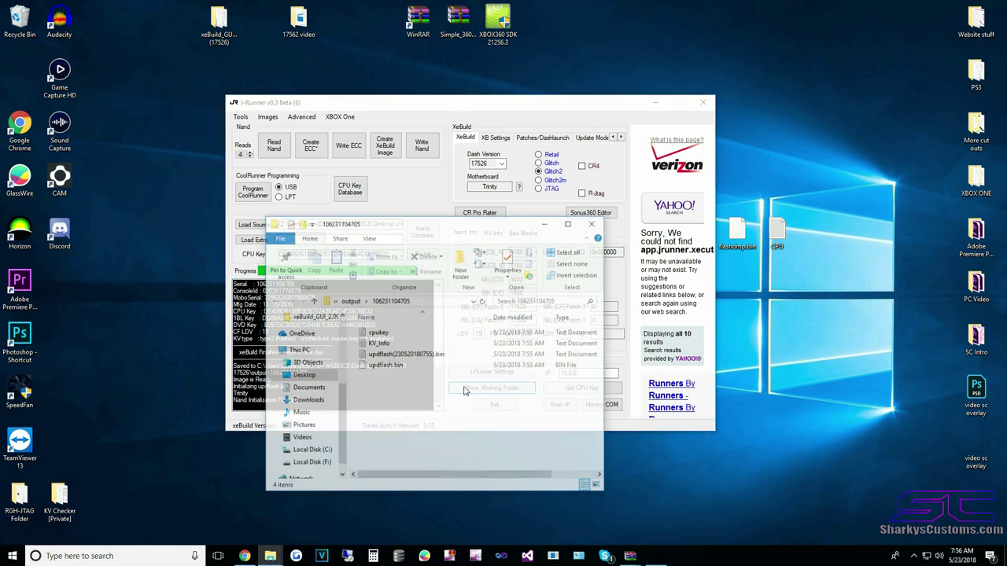
pyautogui.click(377, 367)
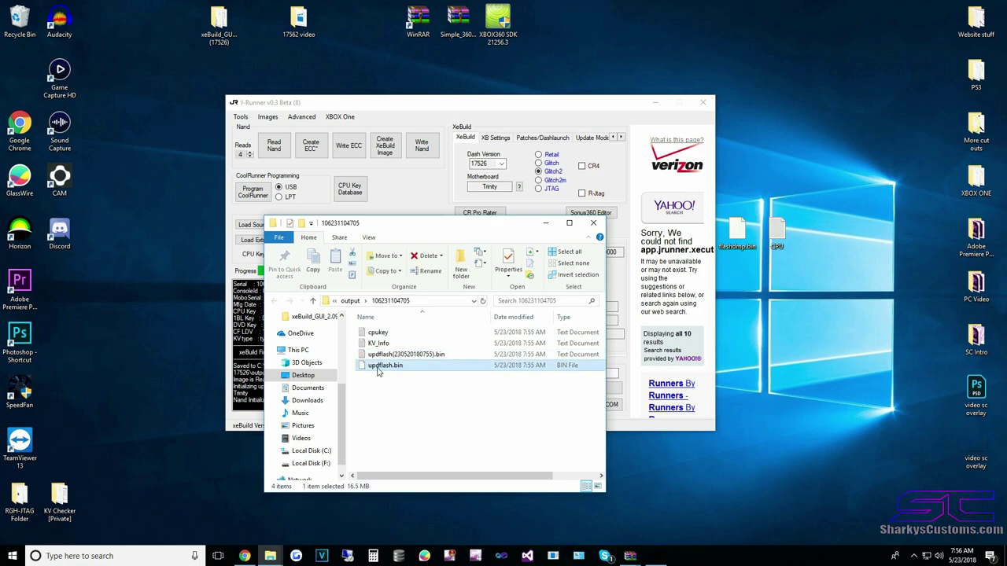
pyautogui.moveTo(459, 222); pyautogui.dragTo(588, 113)
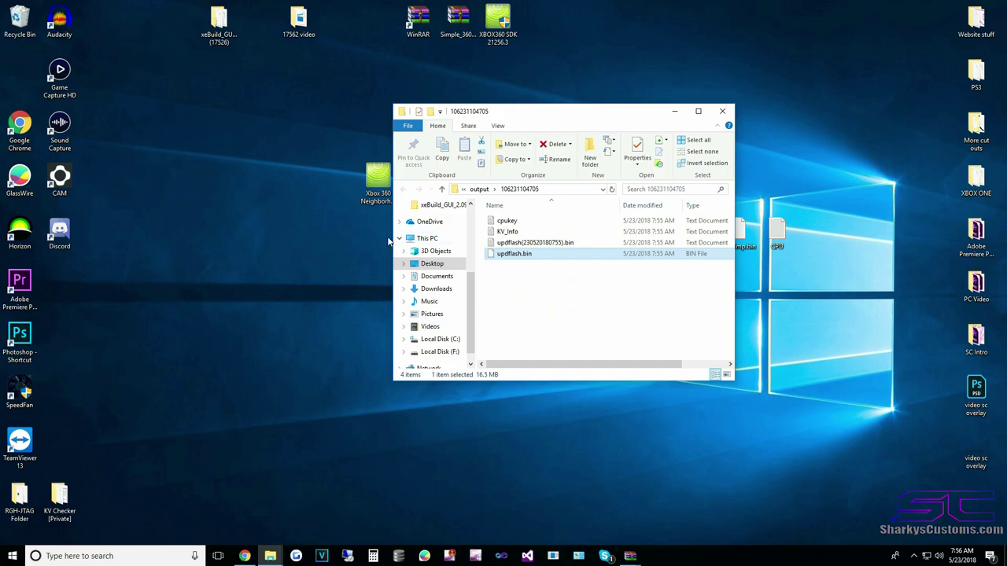
# Step: Browse the JTAG console's HDD to Simple_360_NAND_Flasher_v1.2 > Simple 360 NAND Flasher in Xbox 360 Neighborhood
pyautogui.click(269, 556)
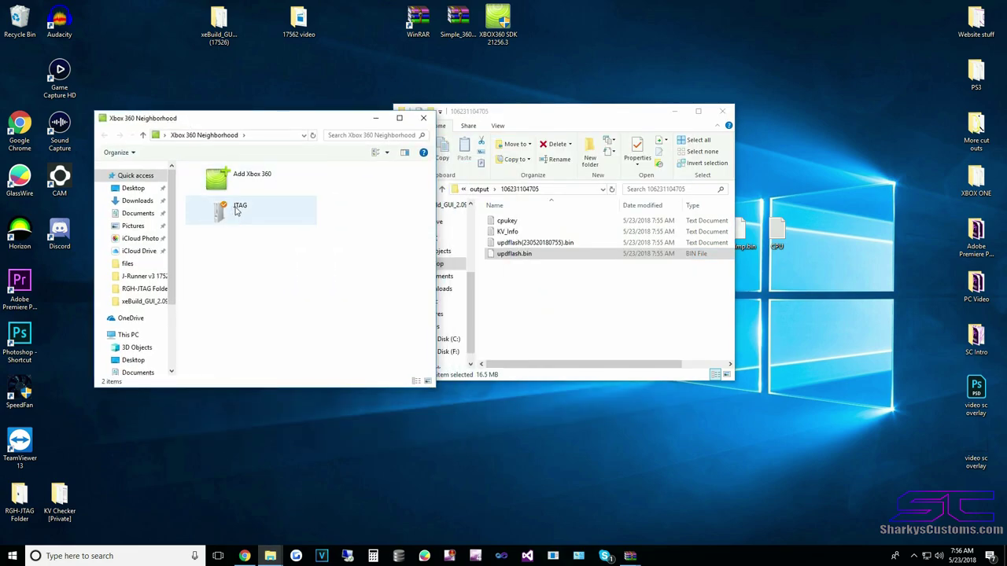
pyautogui.doubleClick(234, 206)
pyautogui.doubleClick(254, 234)
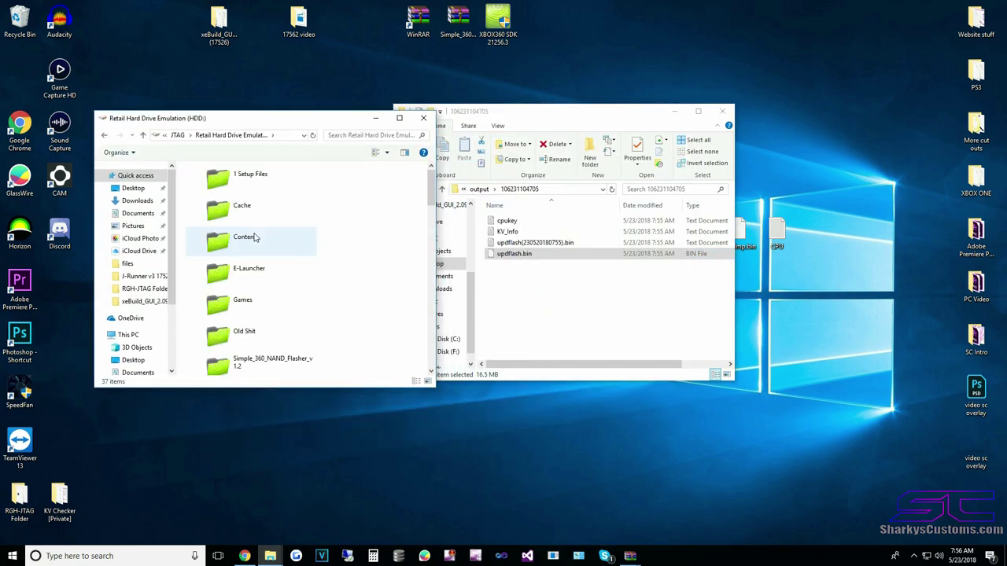
pyautogui.scroll(-3, 315, 240)
pyautogui.scroll(1, 326, 245)
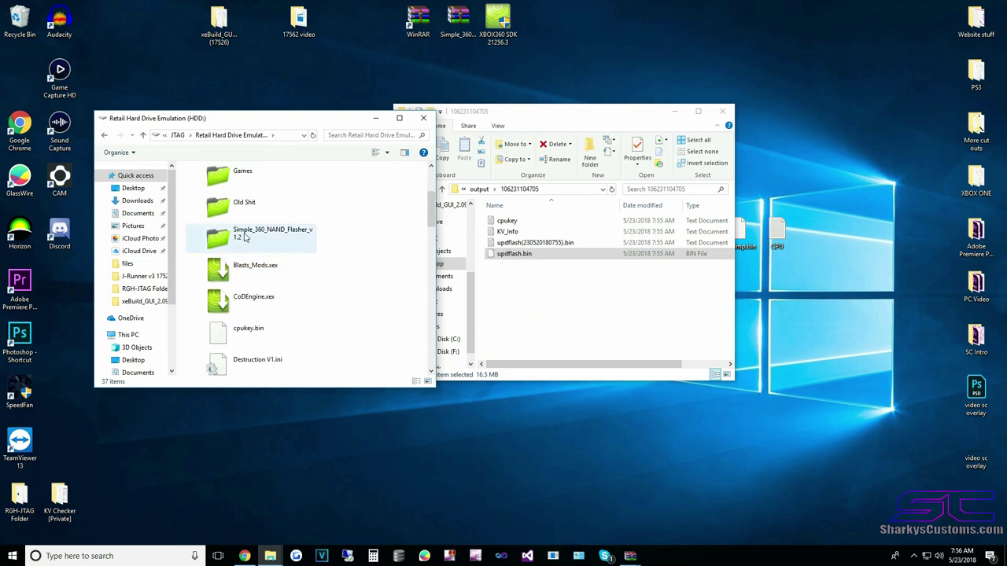
pyautogui.doubleClick(245, 237)
pyautogui.doubleClick(244, 175)
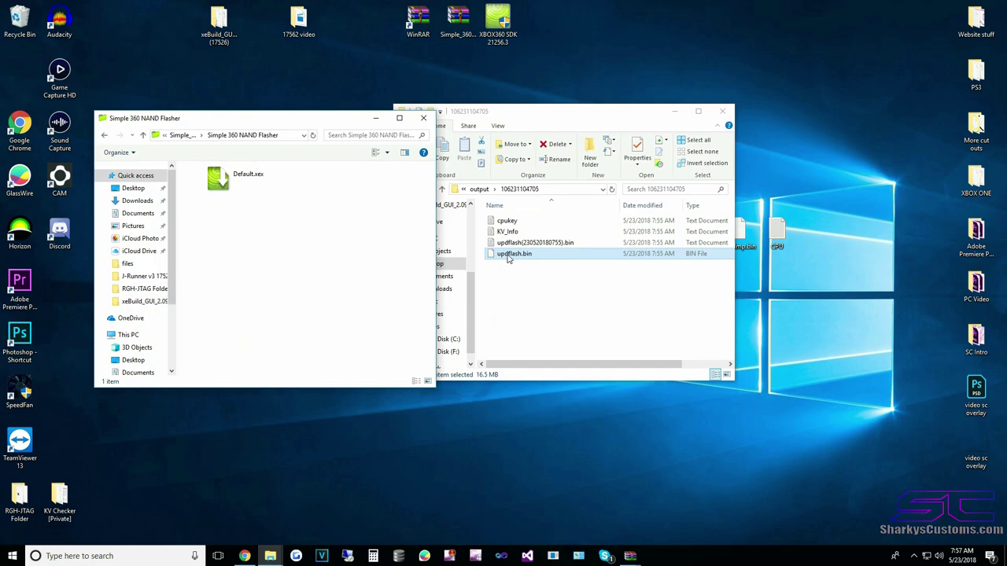
# Step: Copy updflash.bin from the output folder into the console's flasher folder
pyautogui.click(508, 244)
pyautogui.click(525, 256)
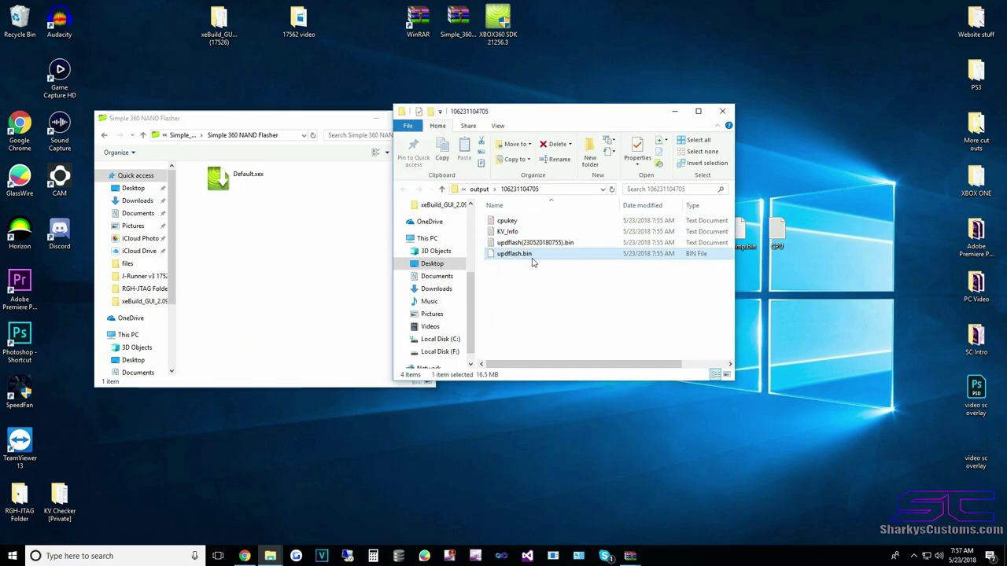
pyautogui.moveTo(511, 257); pyautogui.dragTo(284, 245)
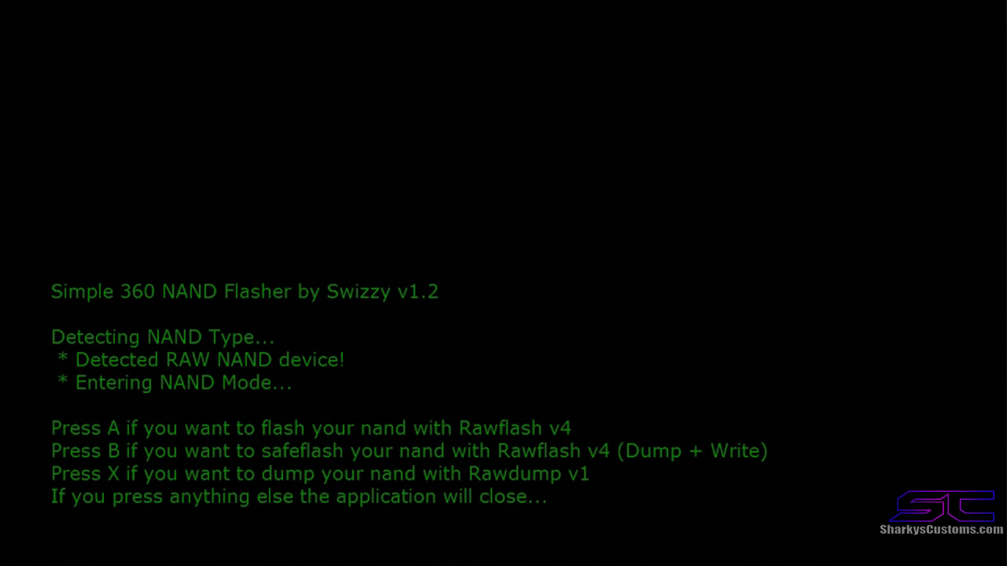
# Step: Flash updflash.bin to the NAND with Rawflash v4 and confirm the write
pyautogui.press('a')
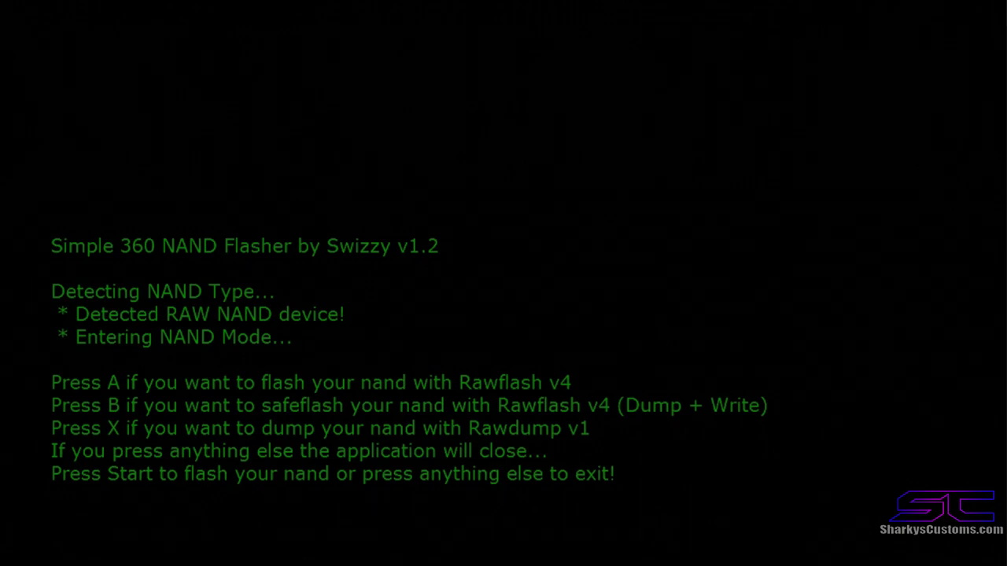
pyautogui.press('Return')
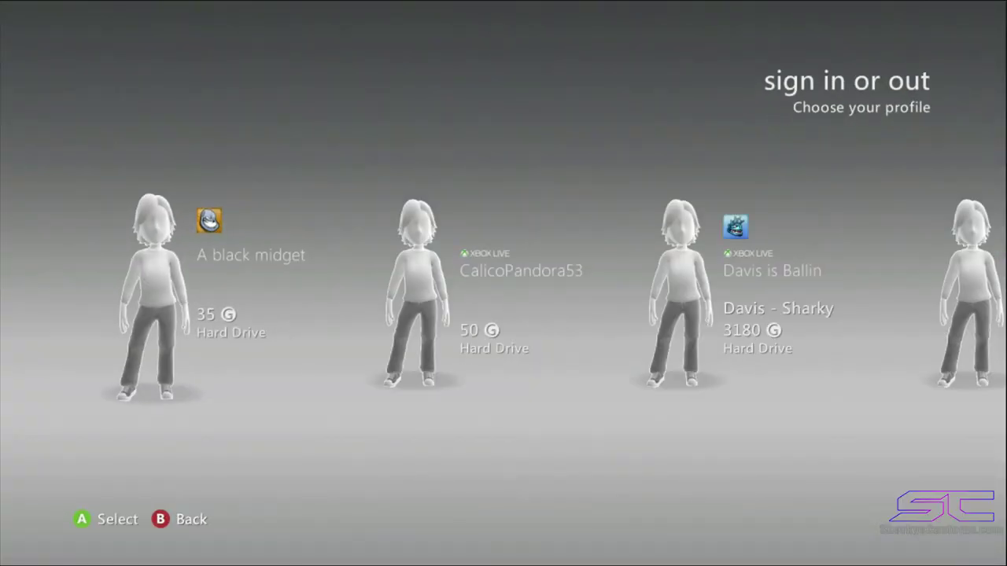
# Step: Sign in and start the homebrew file manager from Games > My Games
pyautogui.press('Escape')
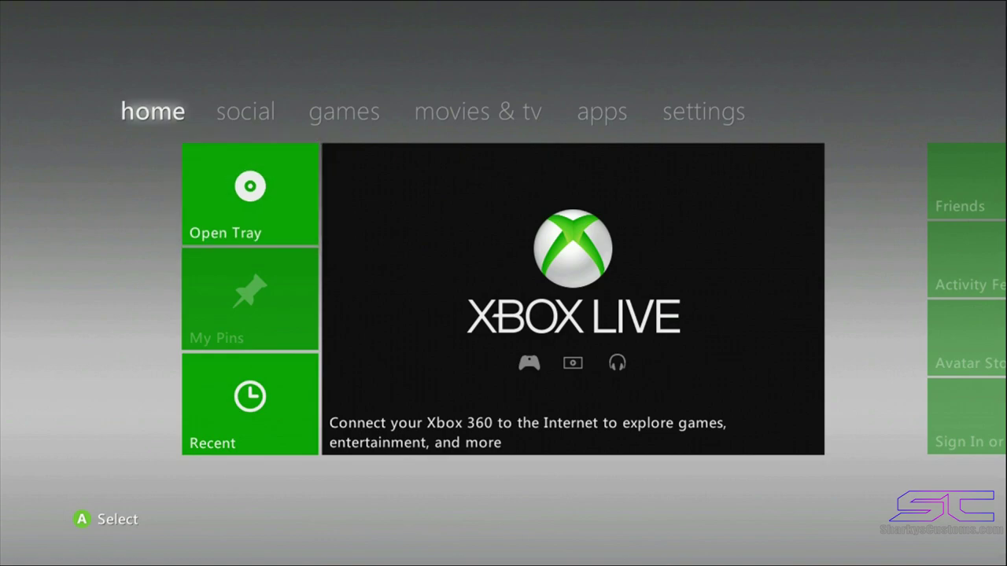
pyautogui.press('Right')
pyautogui.press('Right')
pyautogui.press('Return')
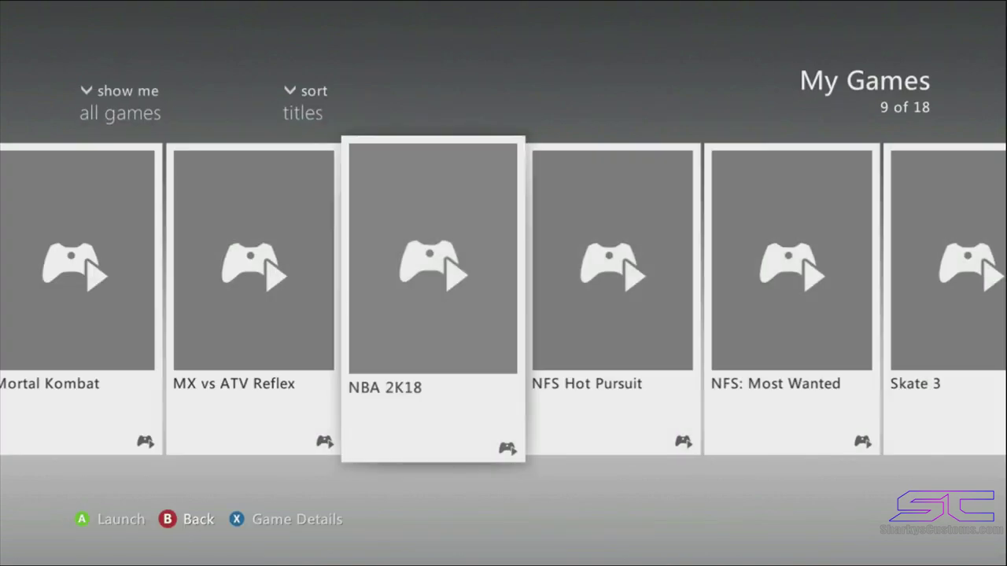
pyautogui.press('Right')
pyautogui.press('Right')
pyautogui.press('Right')
pyautogui.press('Right')
pyautogui.press('Right')
pyautogui.press('Right')
pyautogui.press('Right')
pyautogui.press('Right')
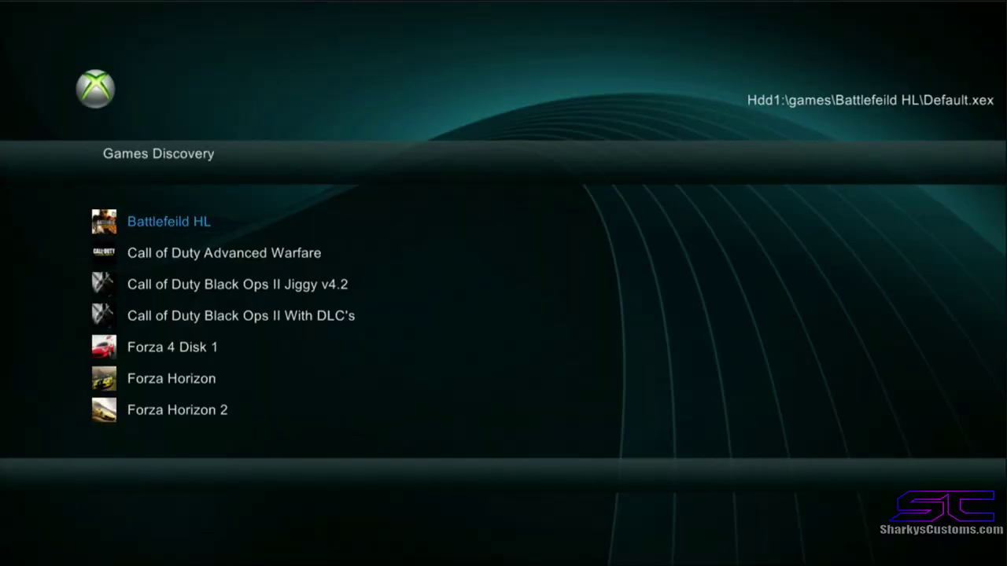
# Step: Run default.xex from Hdd1:\1 Setup Files\Dash Launch v3.19\Installer
pyautogui.press('Escape')
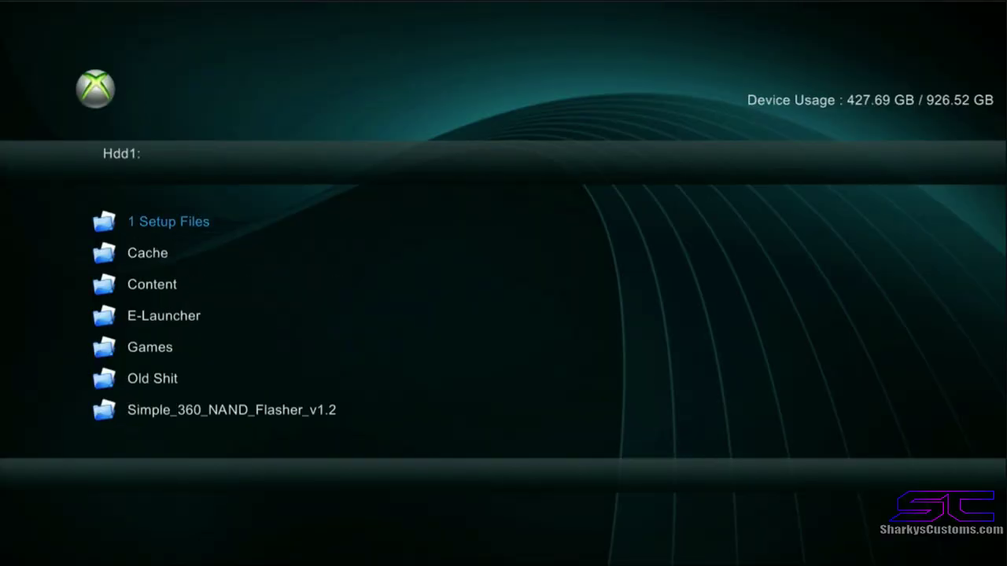
pyautogui.press('Return')
pyautogui.press('Down')
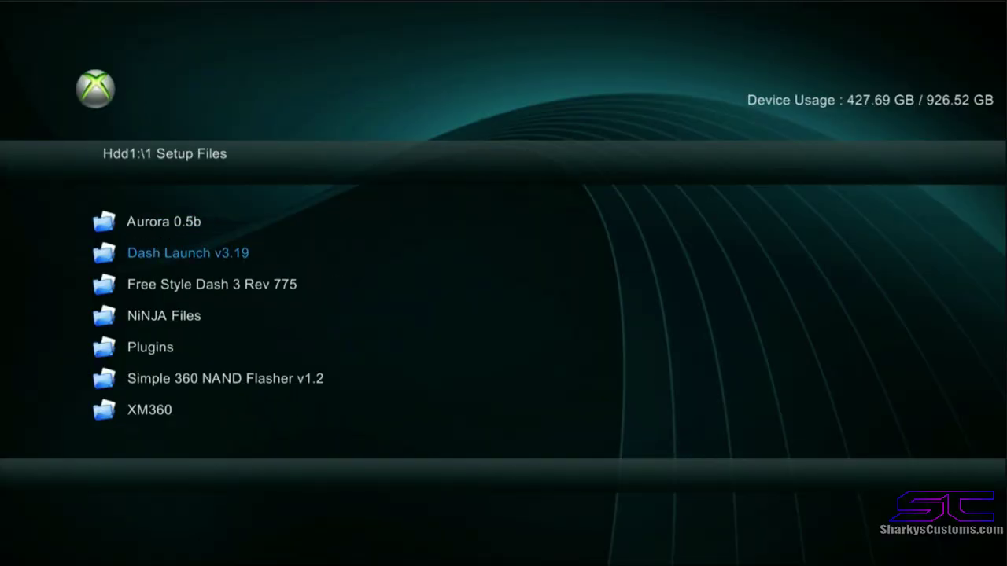
pyautogui.press('Return')
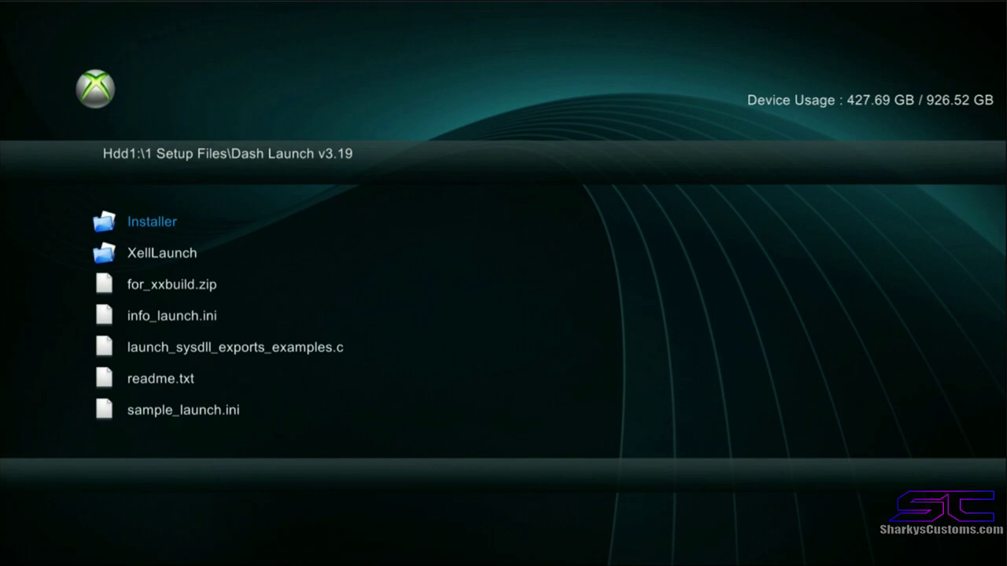
pyautogui.press('Return')
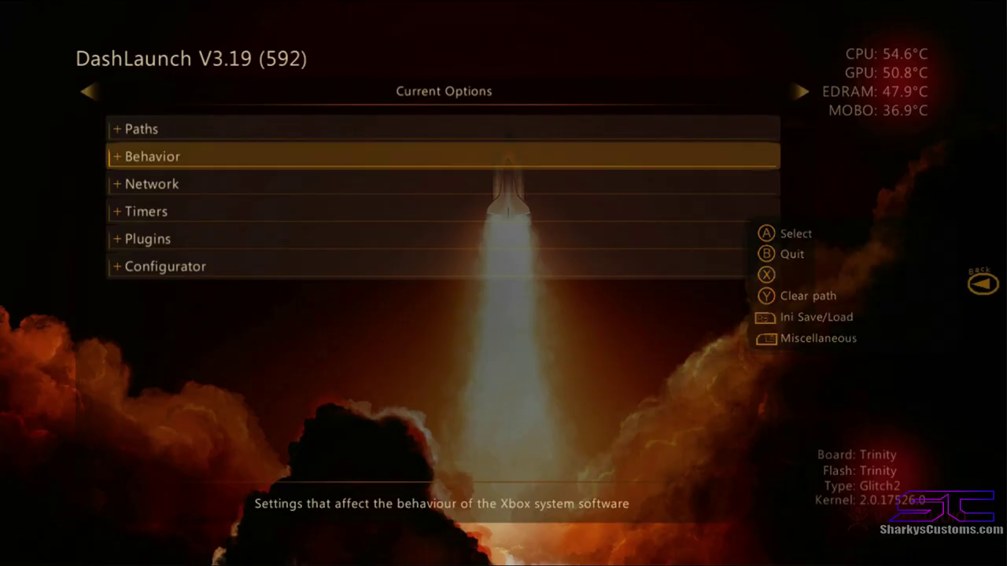
pyautogui.press('Up')
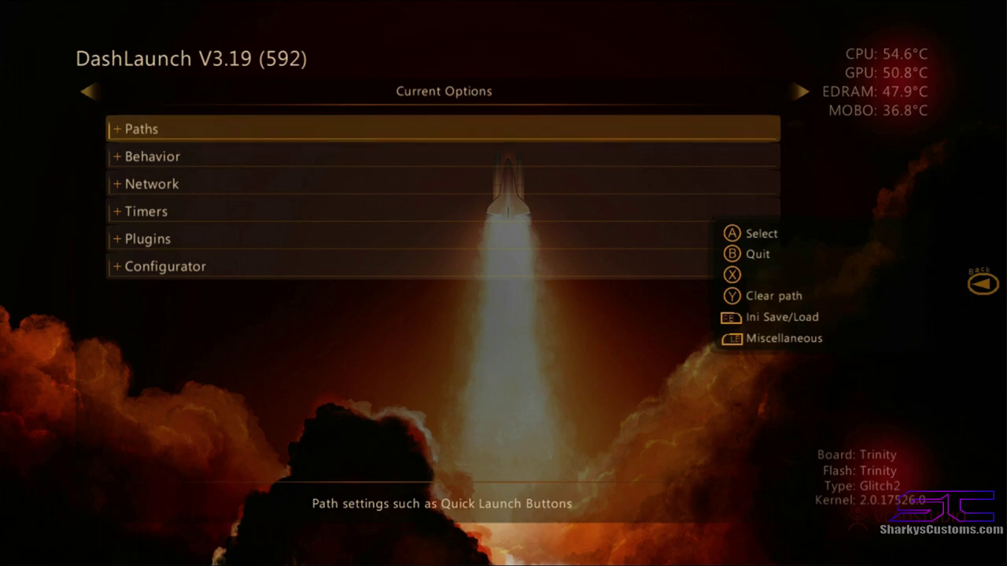
# Step: Check the Plugins entries point to NiNJA.xex and JRPC2.xex, and review Network settings
pyautogui.press('Down')
pyautogui.press('Down')
pyautogui.press('Down')
pyautogui.press('Down')
pyautogui.press('Return')
pyautogui.press('Down')
pyautogui.press('Down')
pyautogui.press('Down')
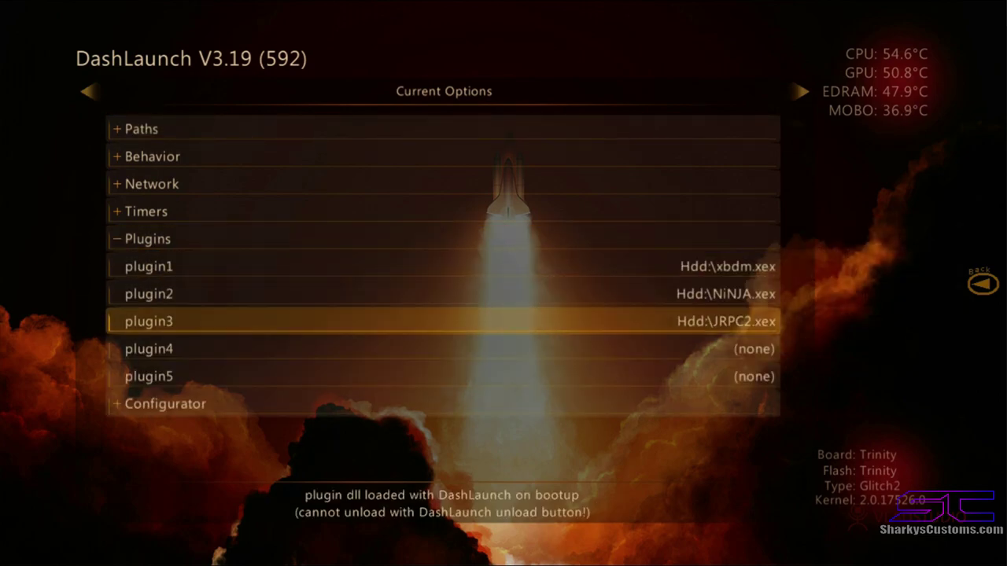
pyautogui.press('Up')
pyautogui.press('Up')
pyautogui.press('Home')
pyautogui.press('Down')
pyautogui.press('Down')
pyautogui.press('Return')
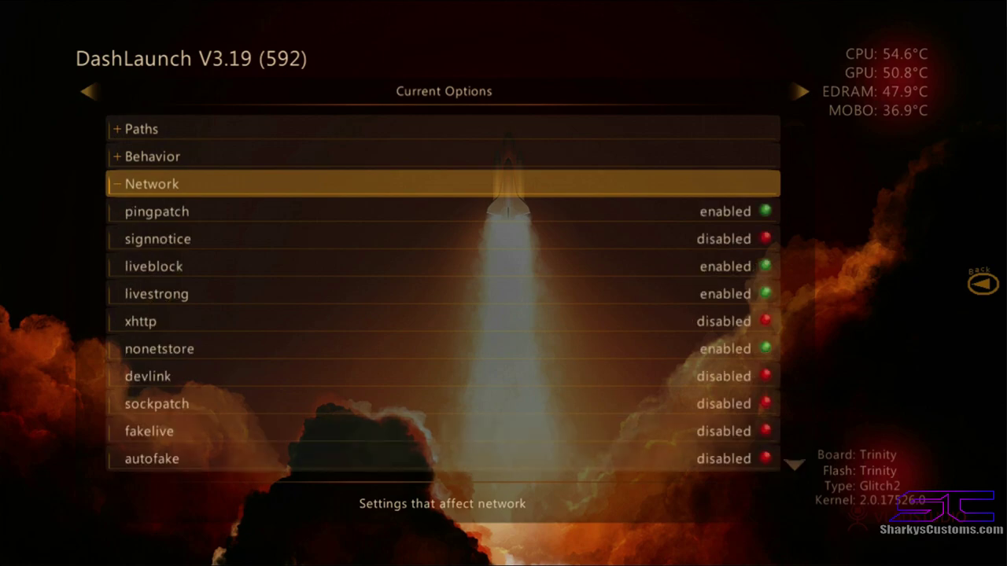
pyautogui.press('Return')
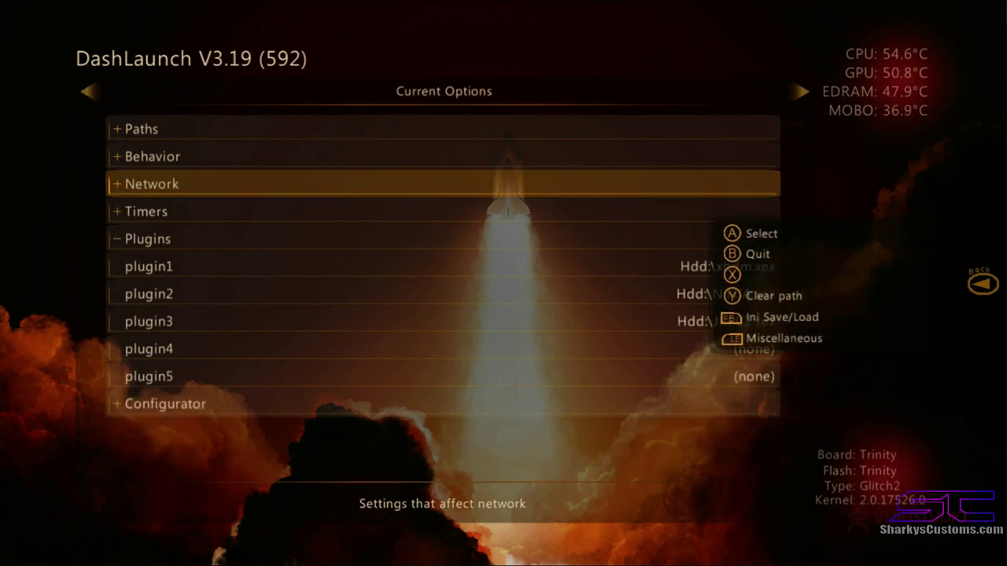
# Step: View the System Info screen under Miscellaneous options, then return to the options list
pyautogui.press('pageup')
pyautogui.press('Down')
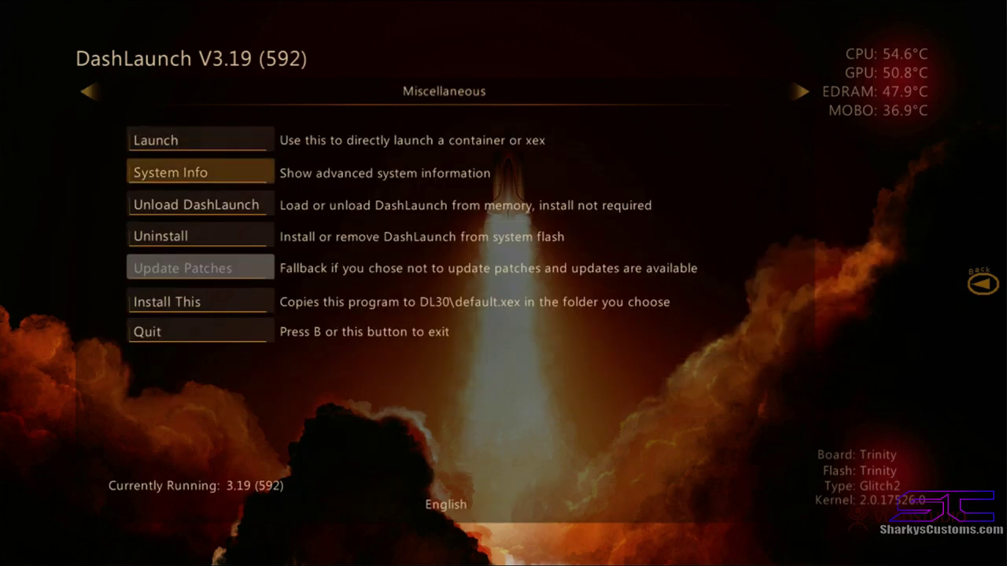
pyautogui.press('Return')
pyautogui.press('Left')
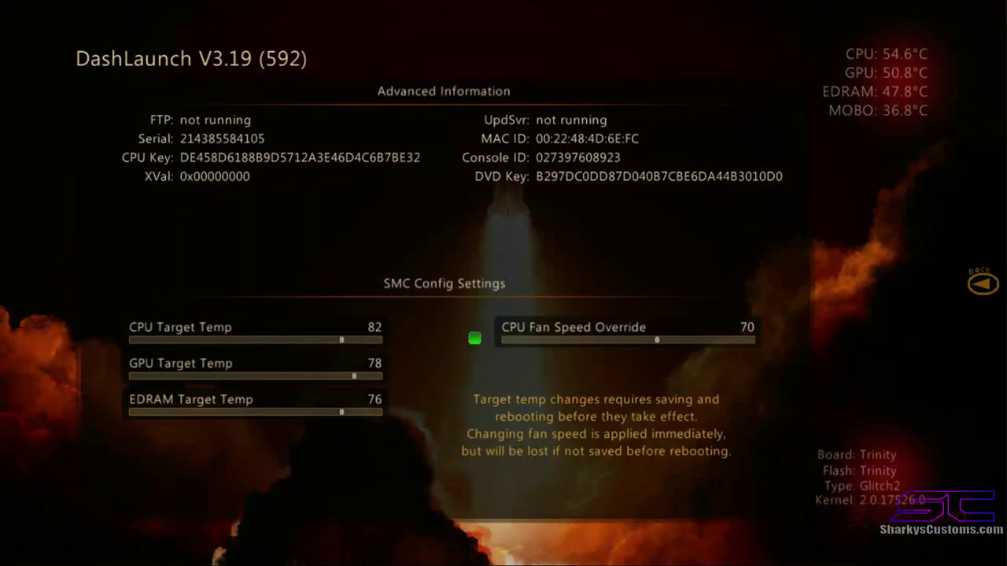
pyautogui.press('Right')
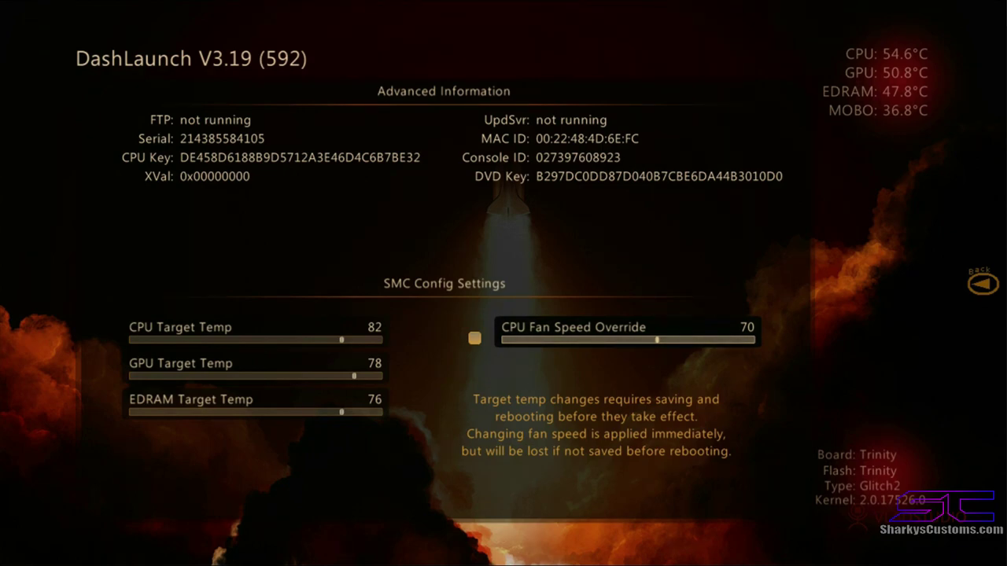
pyautogui.press('Left')
pyautogui.press('Right')
pyautogui.press('Down')
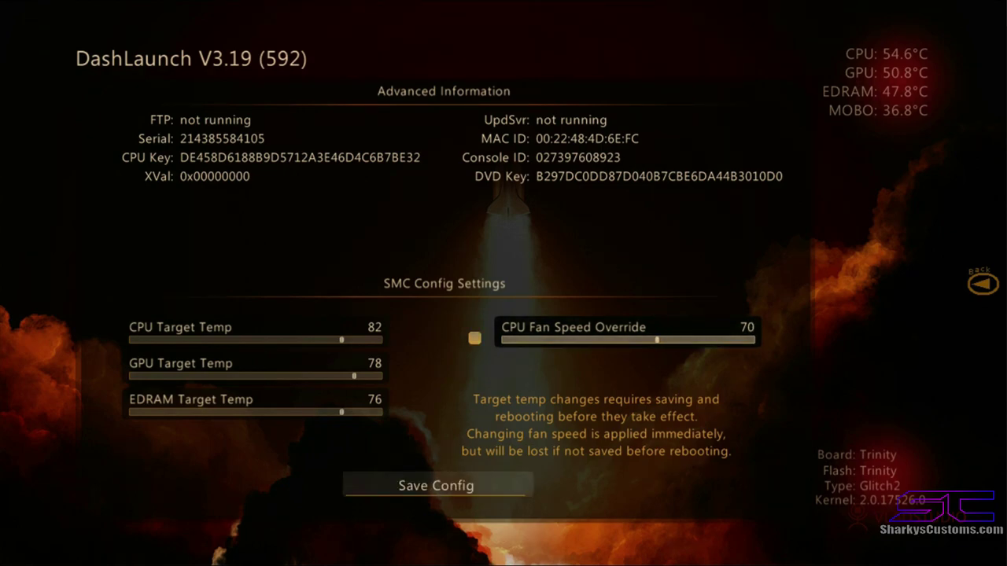
pyautogui.press('pagedown')
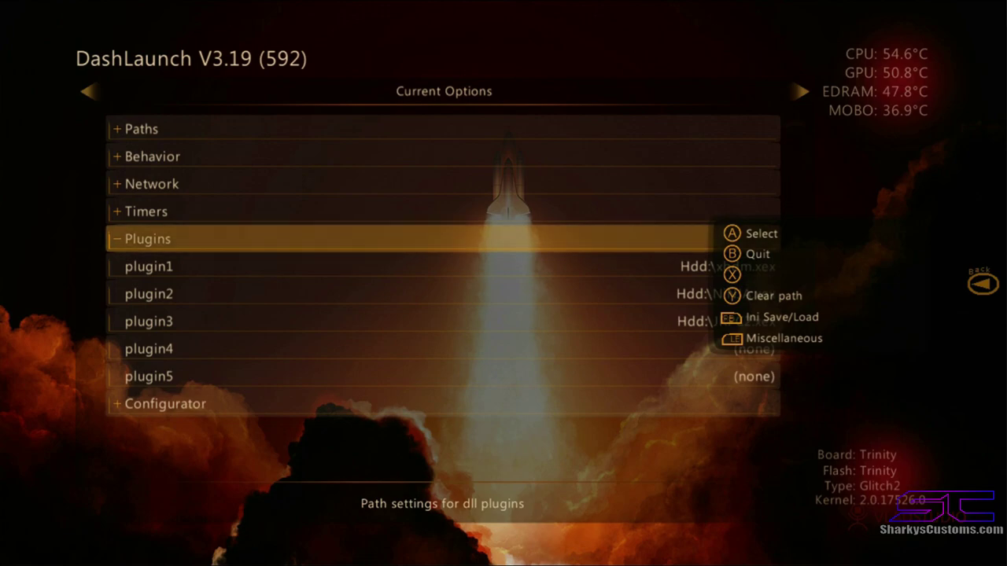
# Step: Save the settings to launch.ini on Hdd and quit DashLaunch to reboot
pyautogui.press('pageup')
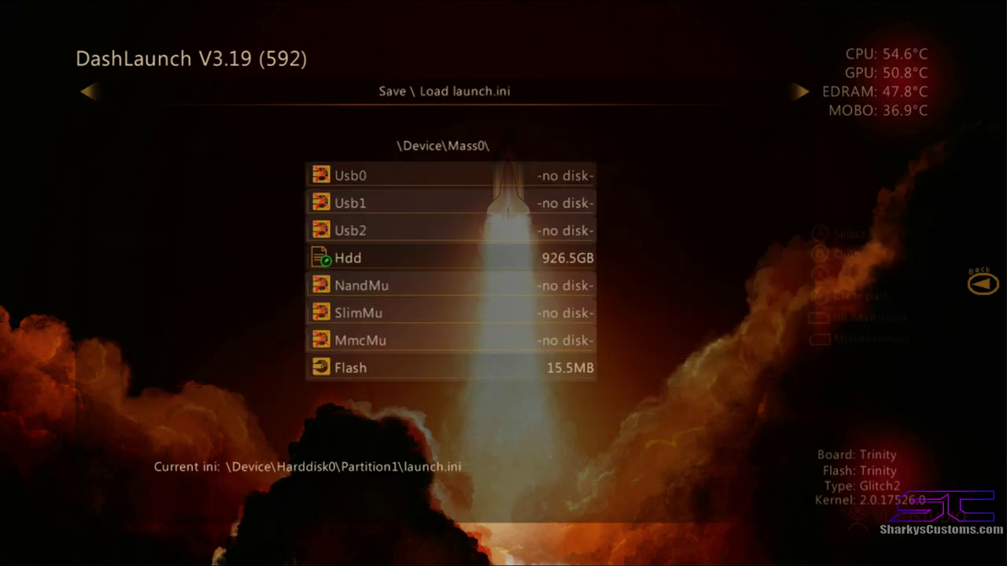
pyautogui.press('Down')
pyautogui.press('Down')
pyautogui.press('Down')
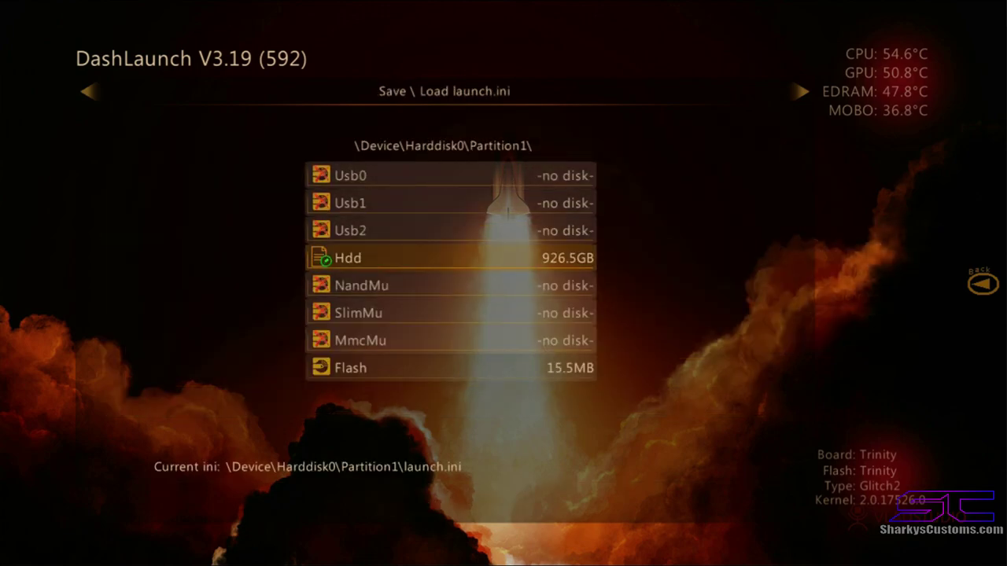
pyautogui.press('Return')
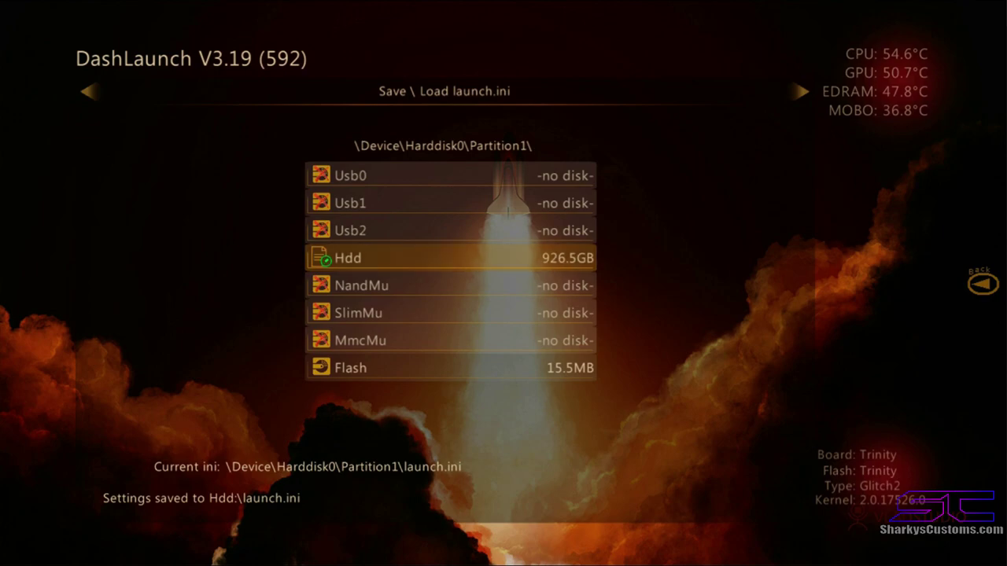
pyautogui.press('Escape')
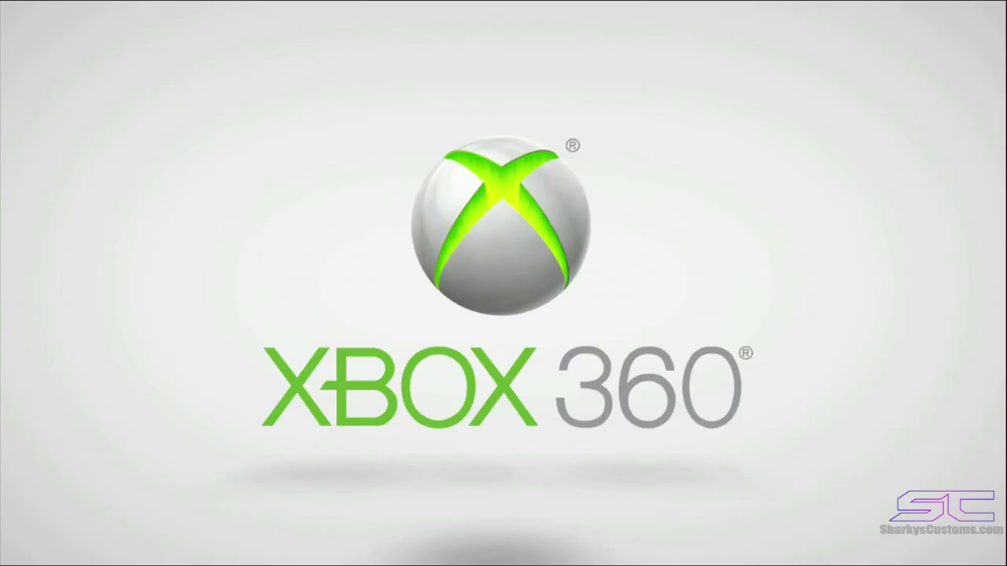